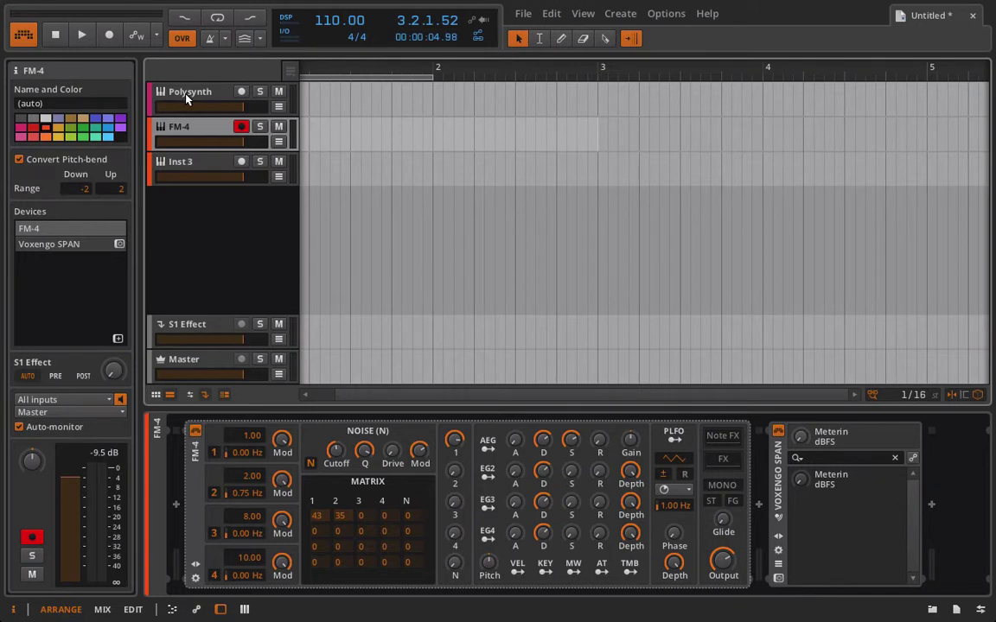
View the Polysynth track's device, return to the FM-4 track and select its FM-4 device.
click(187, 97)
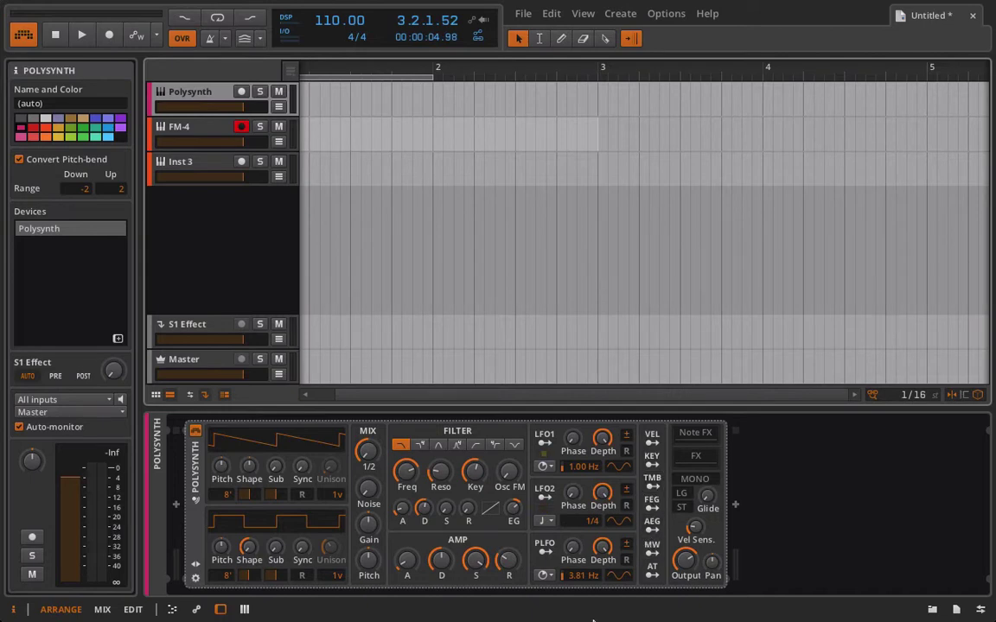
click(194, 130)
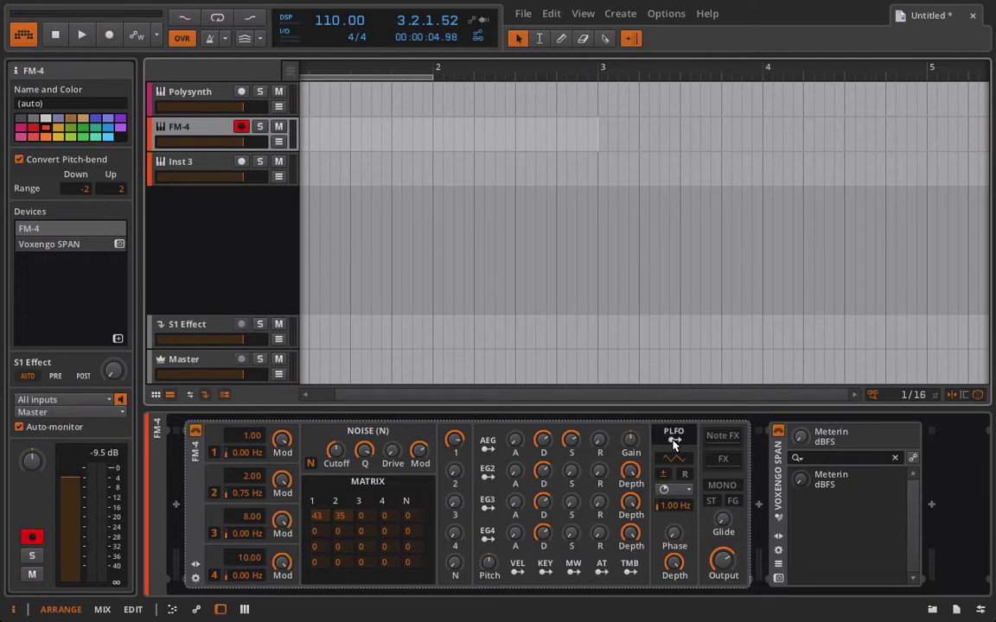
click(677, 432)
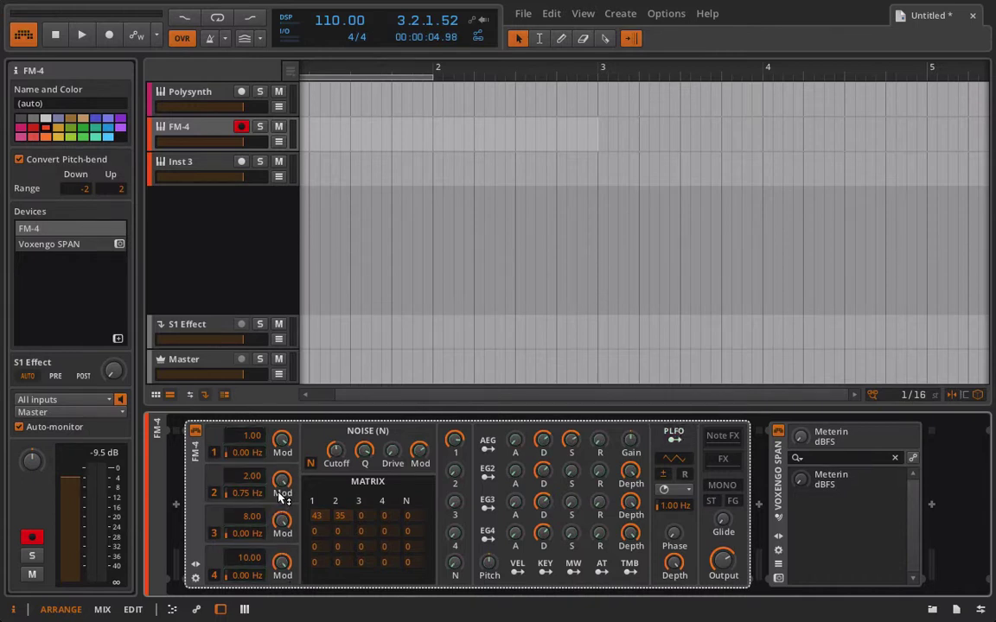
Lower operator 2's Mod amount on the FM-4 and assign the poly LFO to modulate it by a positive amount.
drag(280, 487, 280, 507)
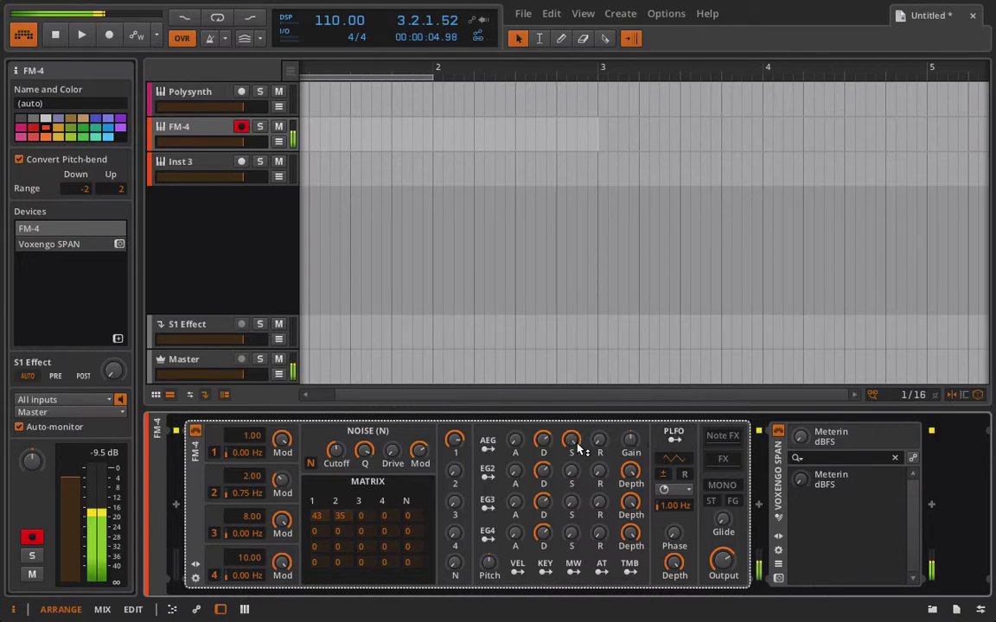
click(673, 440)
drag(281, 490, 281, 475)
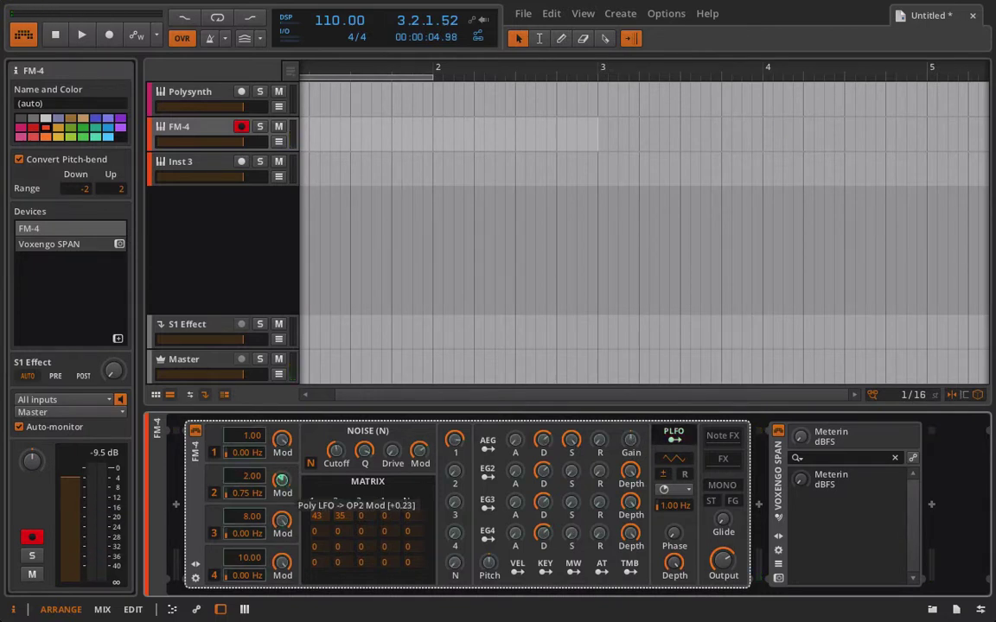
click(659, 439)
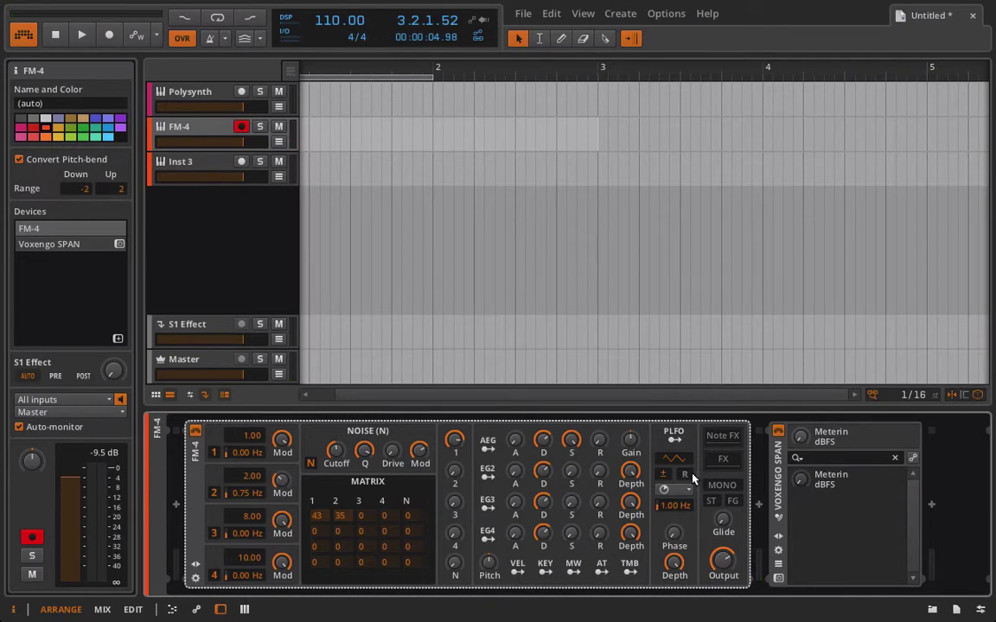
Set the FM-4 poly LFO's rate to 0.20 Hz, enable its retrigger and try a different start phase.
drag(677, 507, 677, 537)
mouse_move(676, 536)
mouse_down()
mouse_move(676, 506)
mouse_move(676, 536)
mouse_up()
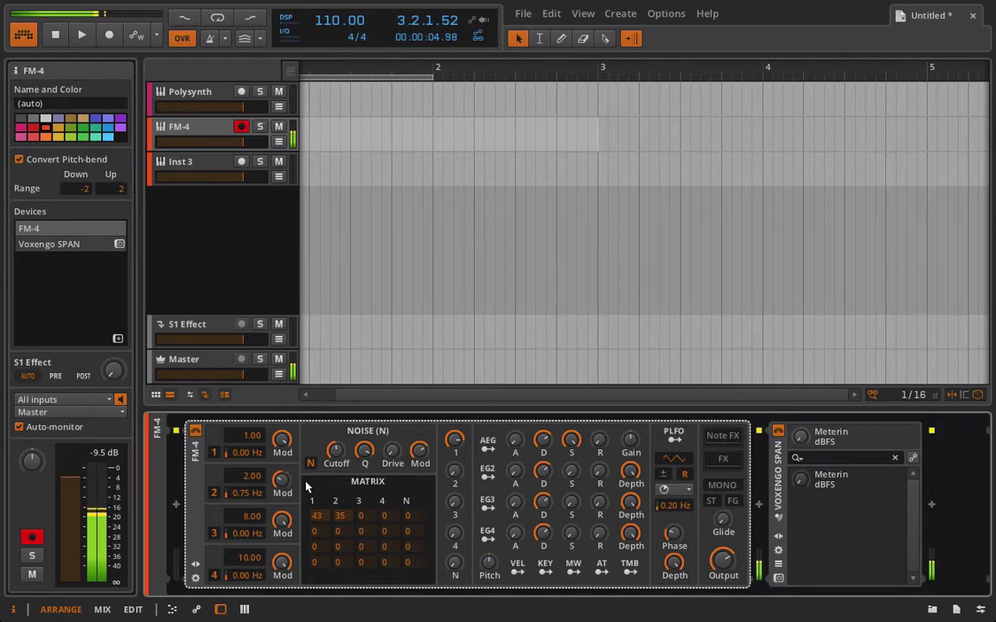
mouse_move(673, 531)
mouse_down()
mouse_move(673, 562)
mouse_move(673, 536)
mouse_up()
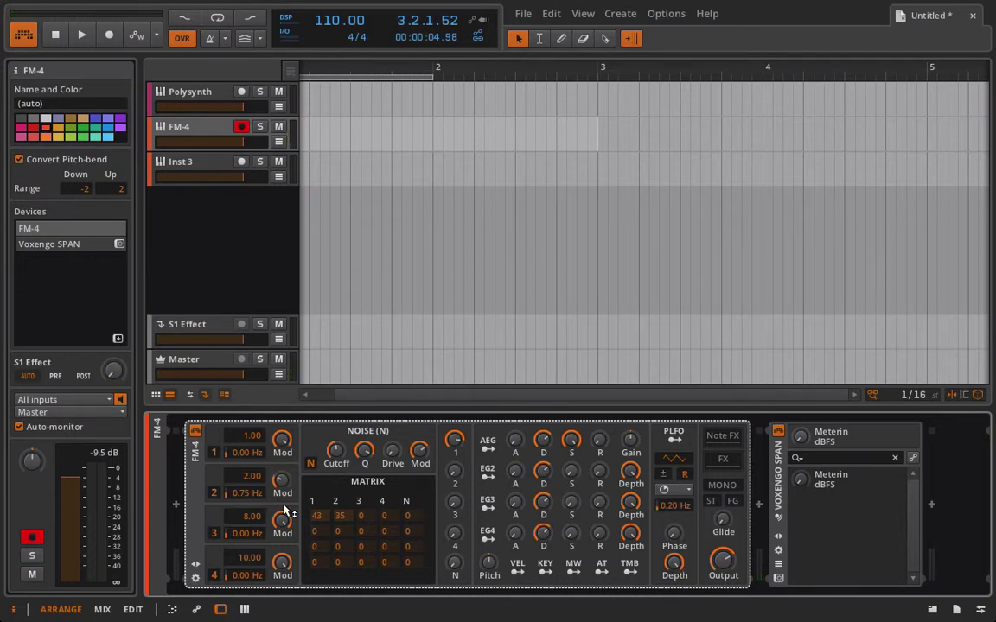
Check the poly LFO's time base options without changing them and clear its modulation from operator 2's Mod amount.
click(676, 493)
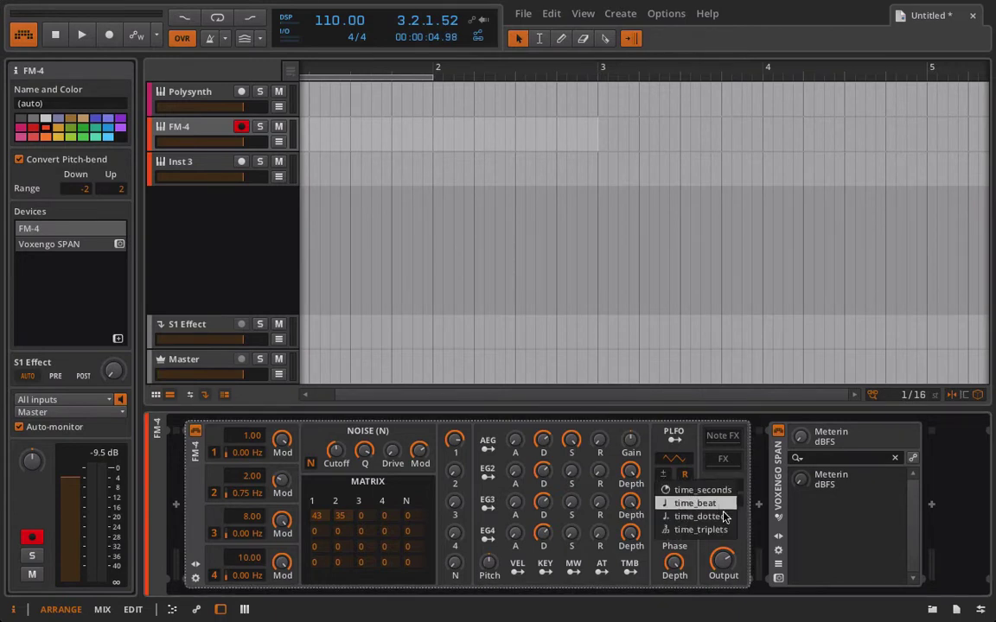
click(655, 425)
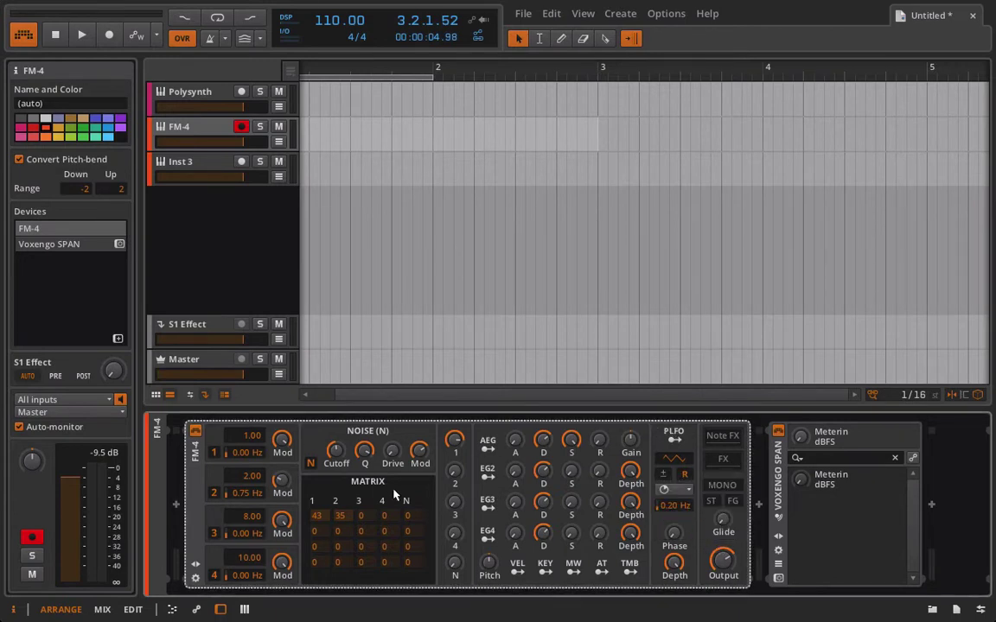
right_click(278, 481)
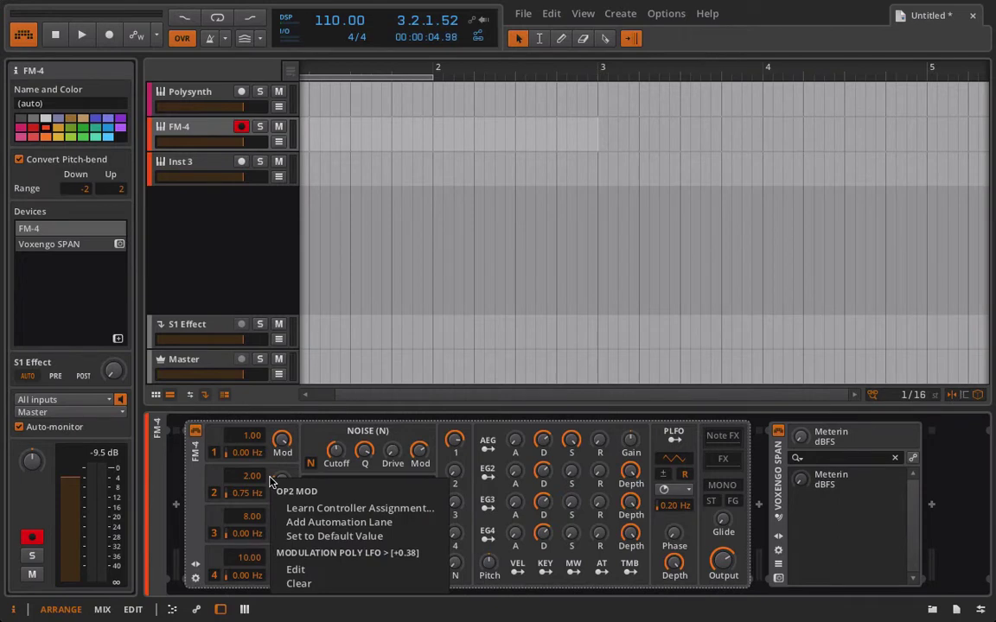
click(303, 585)
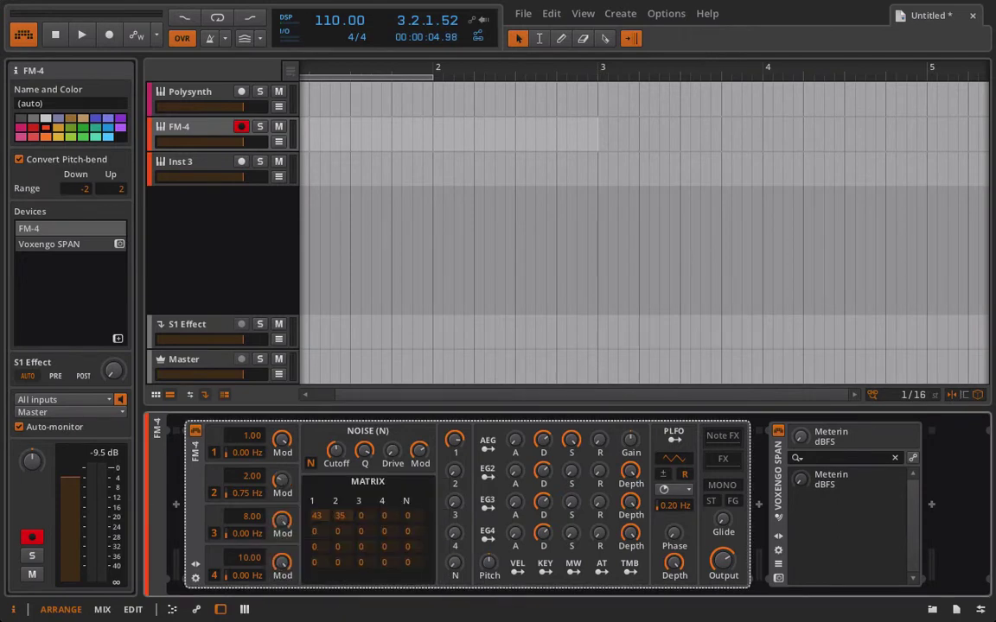
Lower operator 1's Mod amount and assign velocity to modulate the Mod amounts of operators 1 and 2.
click(517, 571)
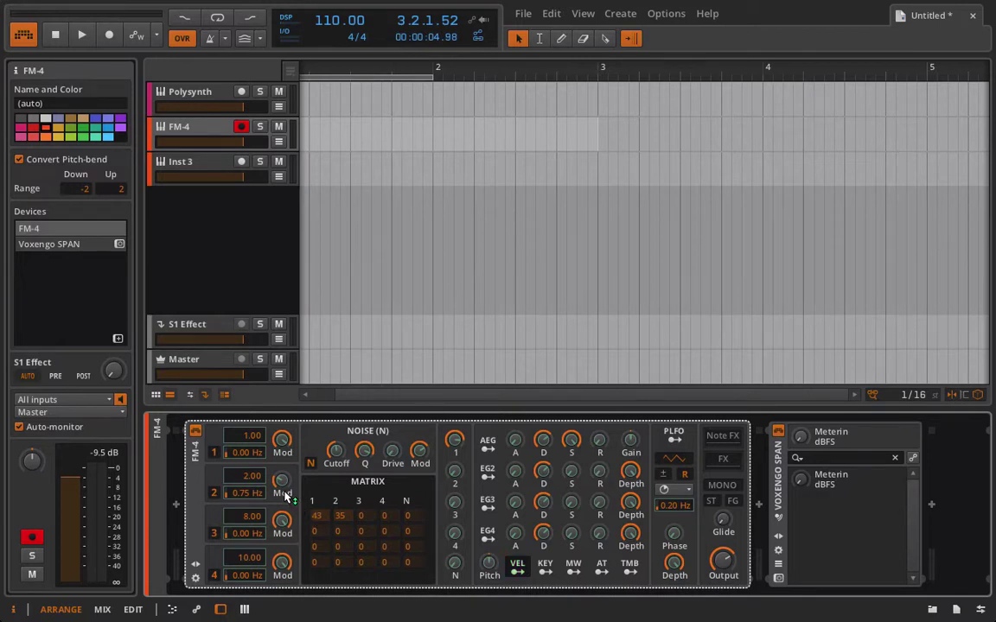
click(517, 568)
drag(281, 443, 281, 462)
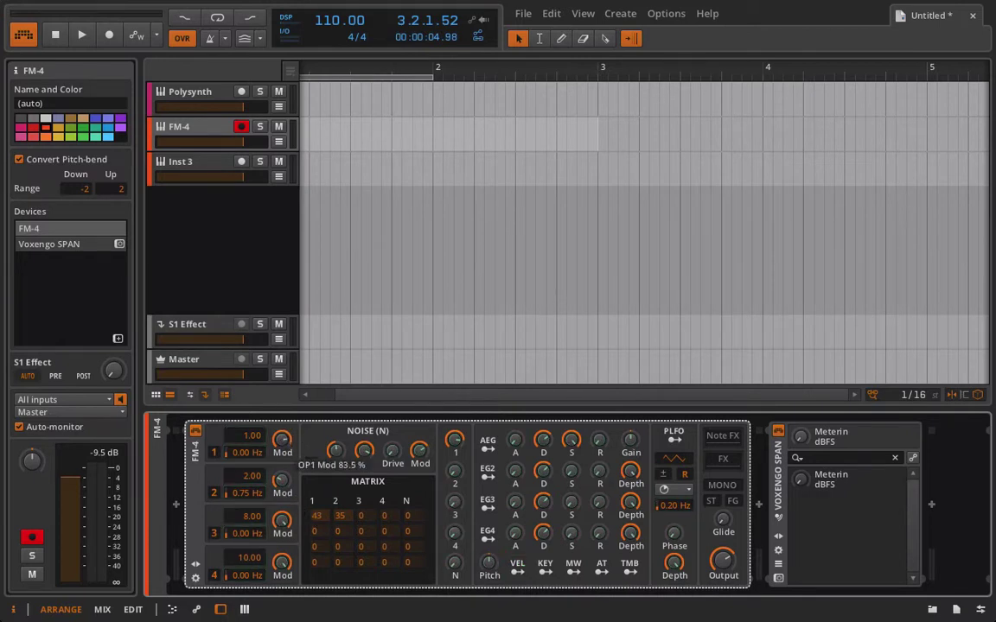
click(517, 569)
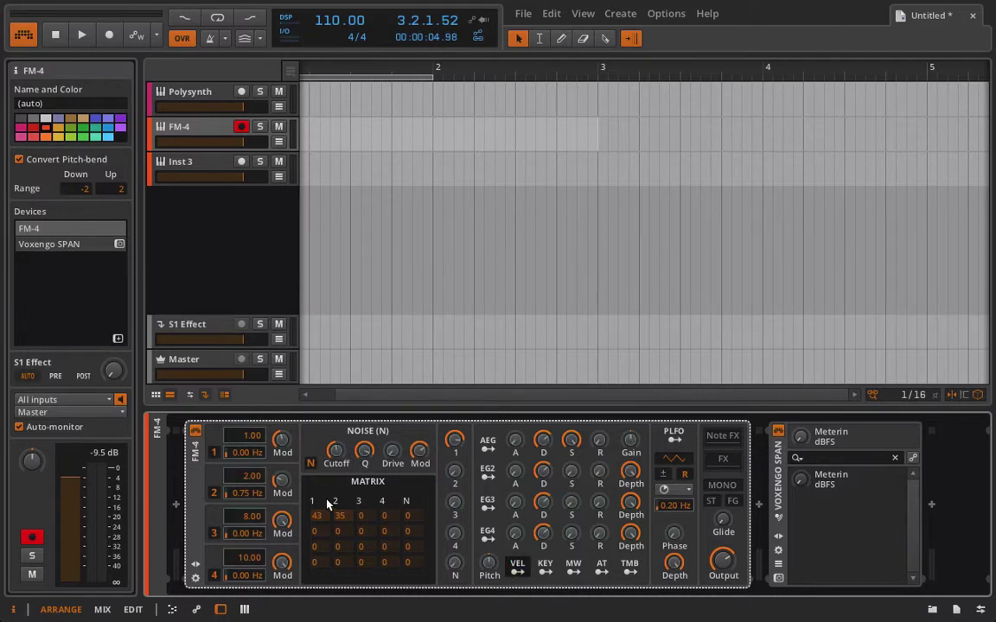
drag(281, 493, 275, 443)
drag(241, 493, 251, 471)
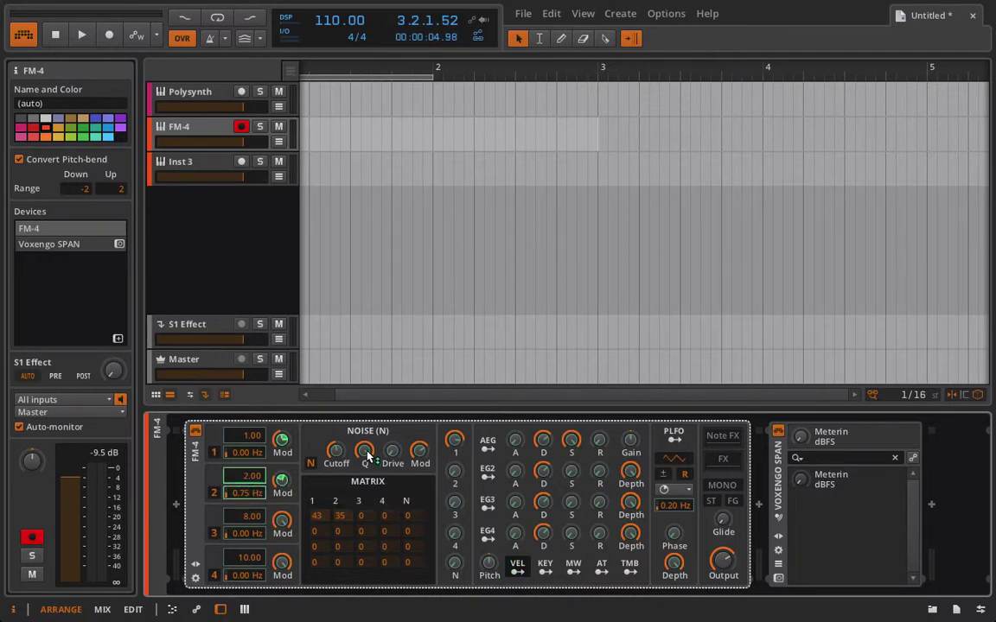
click(517, 566)
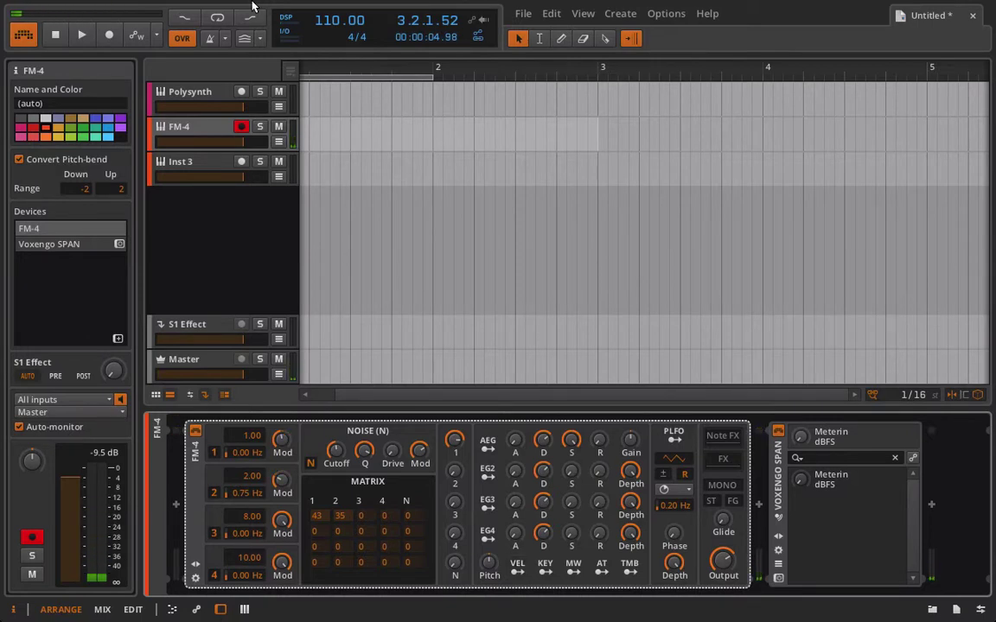
Record a clip of repeated D2 notes on the FM-4 track from bar 1 to about 3.3.
scroll(458, 122, left, 2)
click(109, 37)
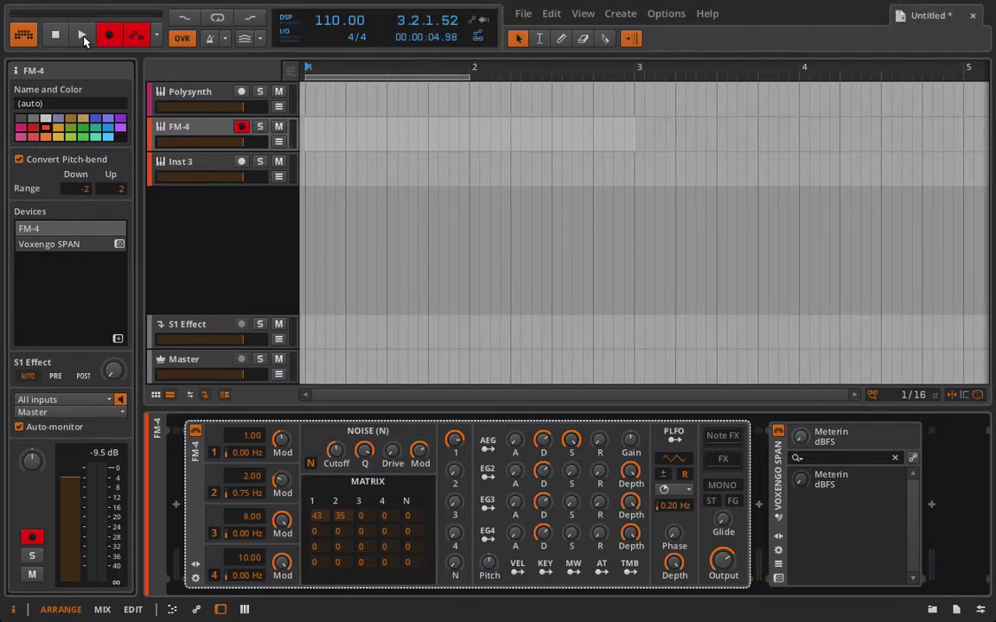
click(83, 37)
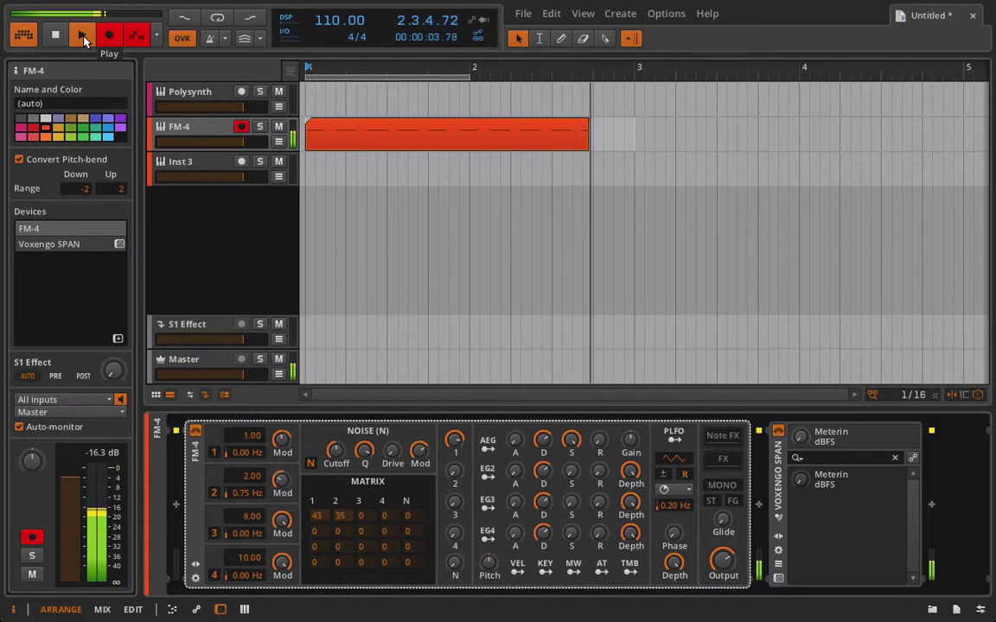
click(83, 37)
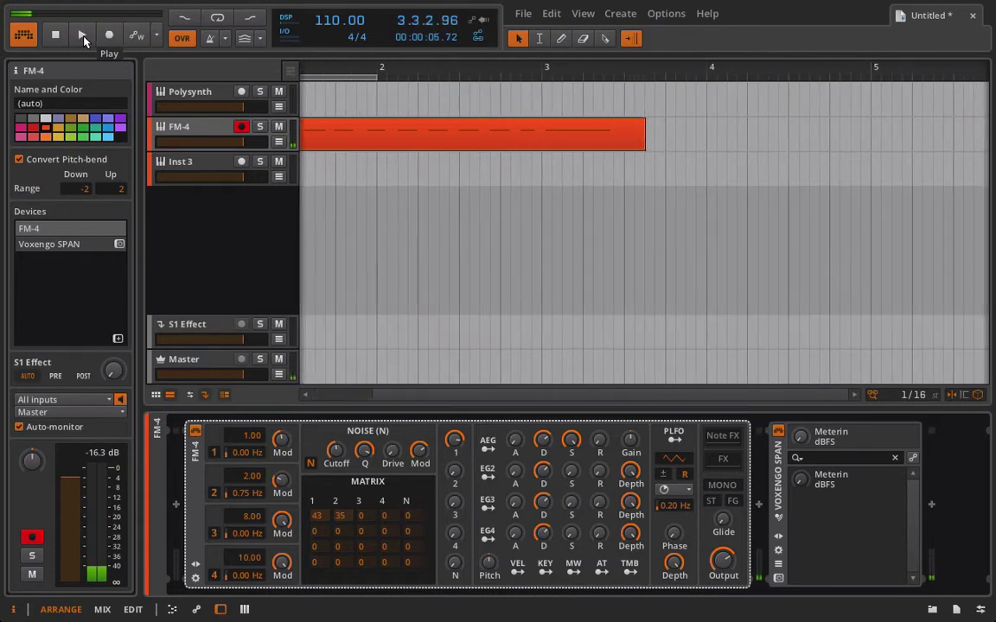
Open the recorded FM-4 clip in the note editor, fold it to the used key and show note velocities.
scroll(411, 203, left, 2)
click(410, 158)
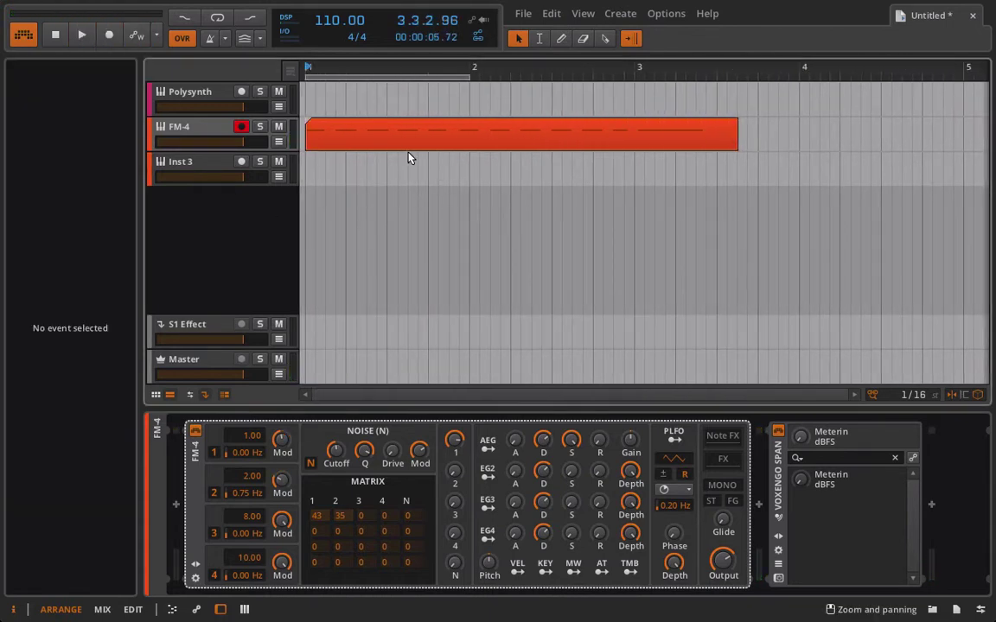
double_click(378, 144)
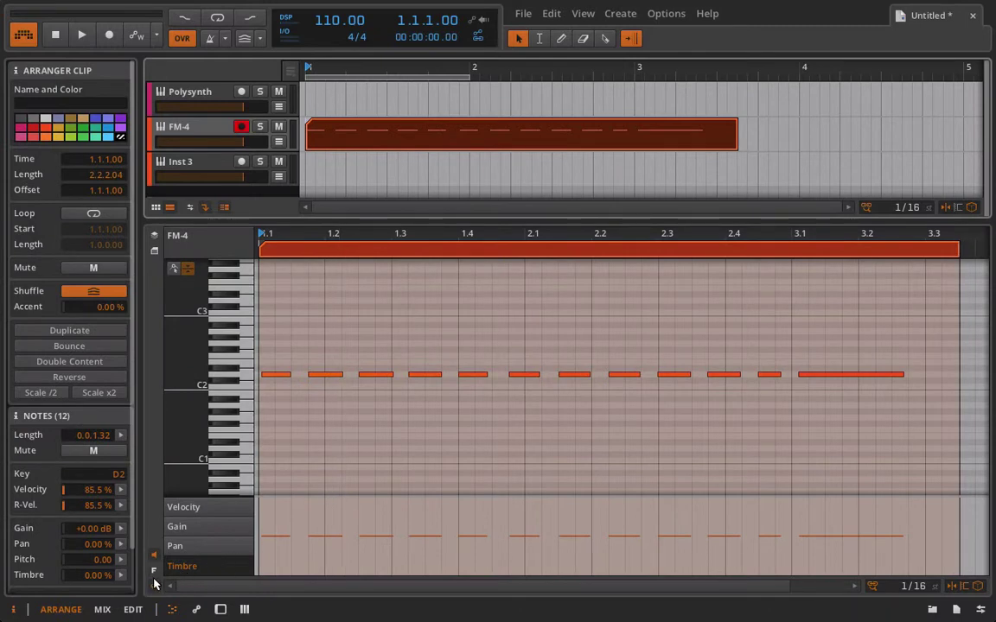
click(156, 584)
click(156, 585)
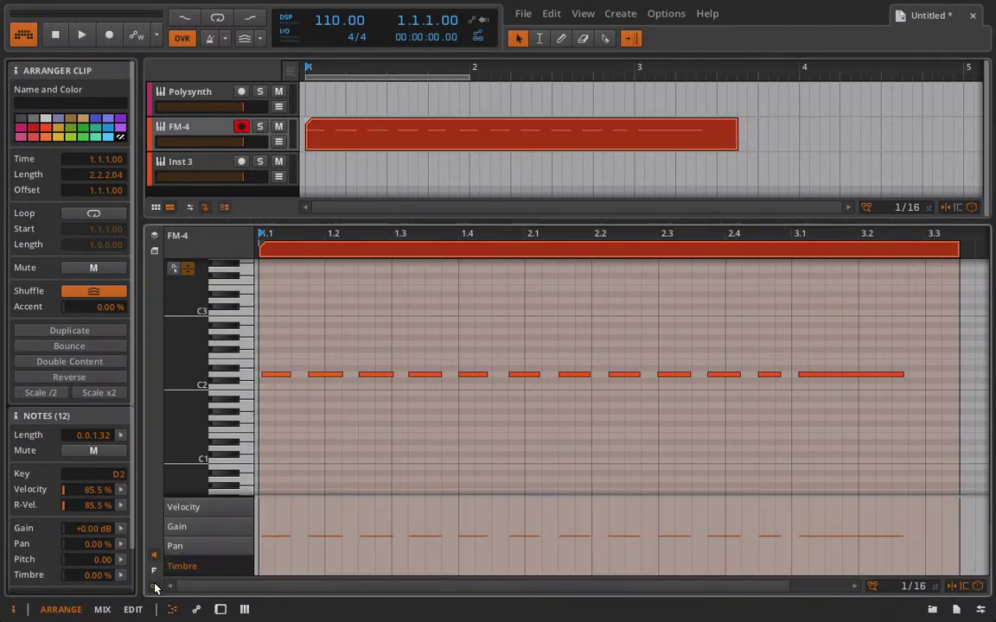
click(154, 571)
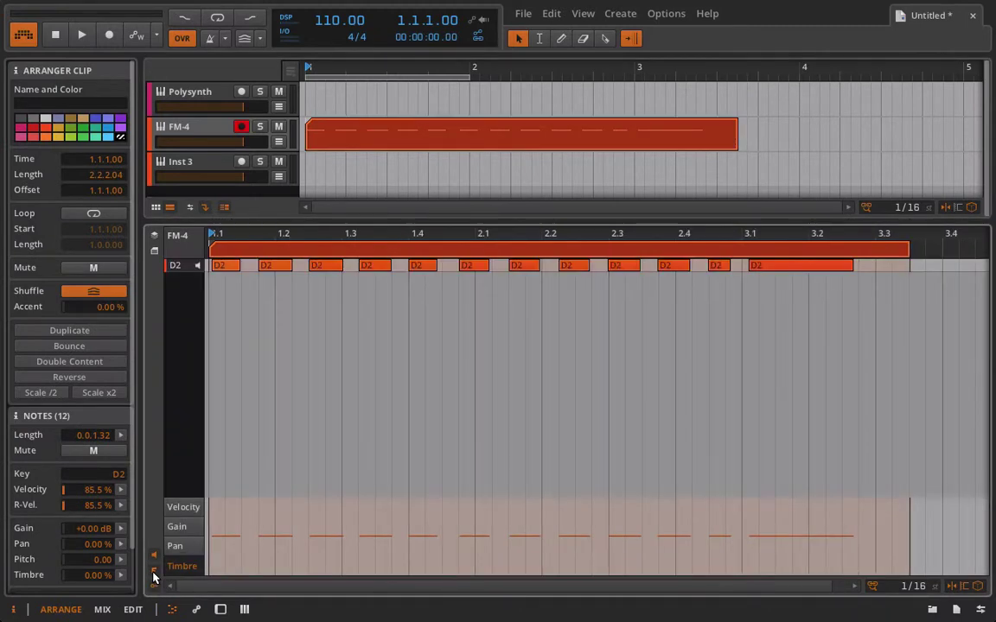
click(185, 508)
Lower the velocities of the first four D2 notes so they form a rising ramp starting near the minimum.
click(212, 524)
drag(213, 524, 212, 546)
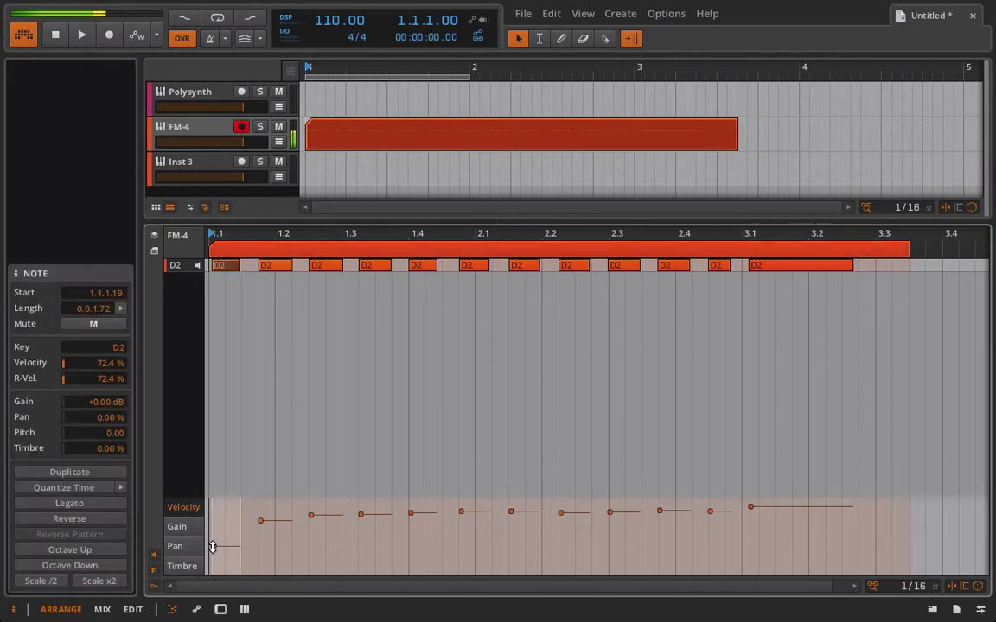
click(262, 519)
drag(262, 518, 260, 548)
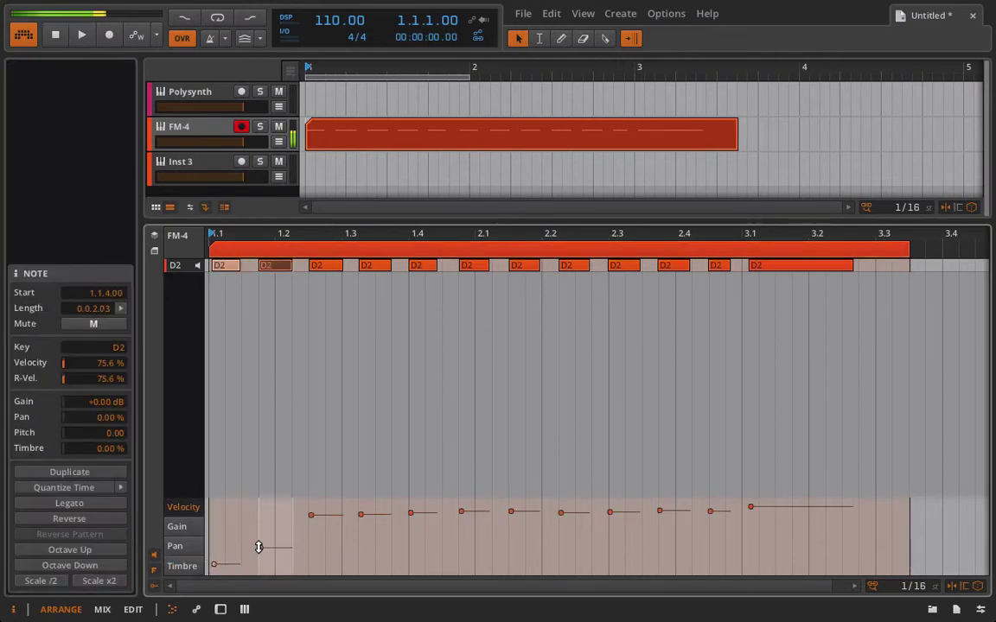
drag(312, 515, 314, 535)
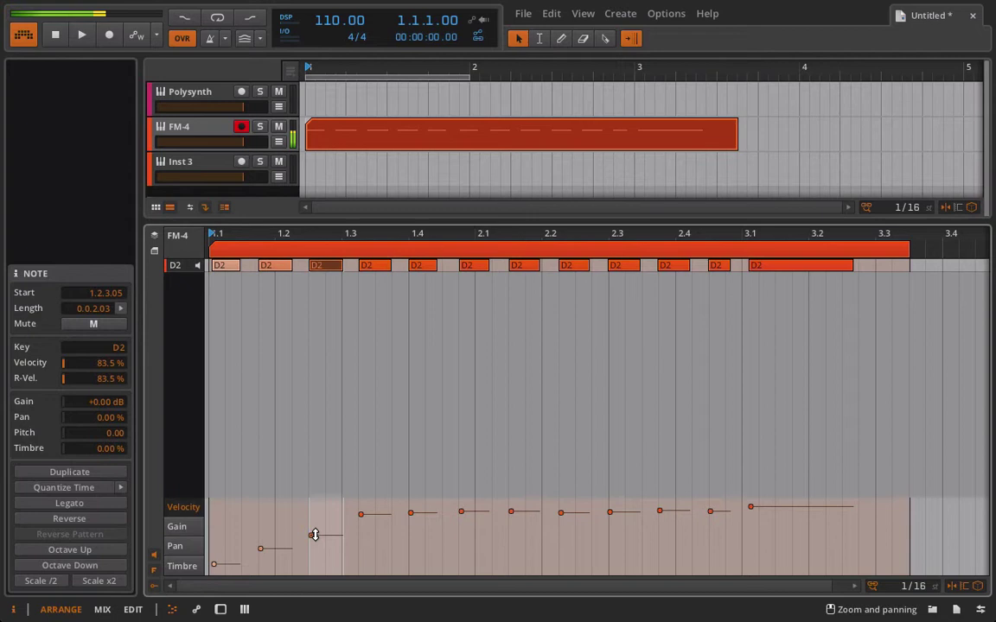
click(360, 514)
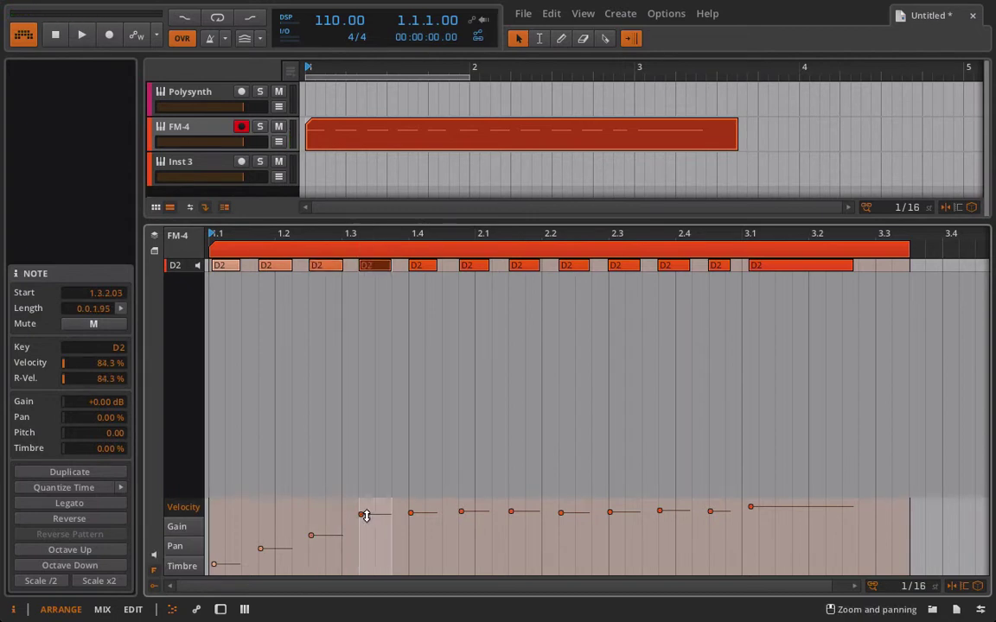
drag(361, 515, 361, 530)
Lower the velocities of the fifth to eighth D2 notes into a second rising ramp.
drag(424, 514, 414, 563)
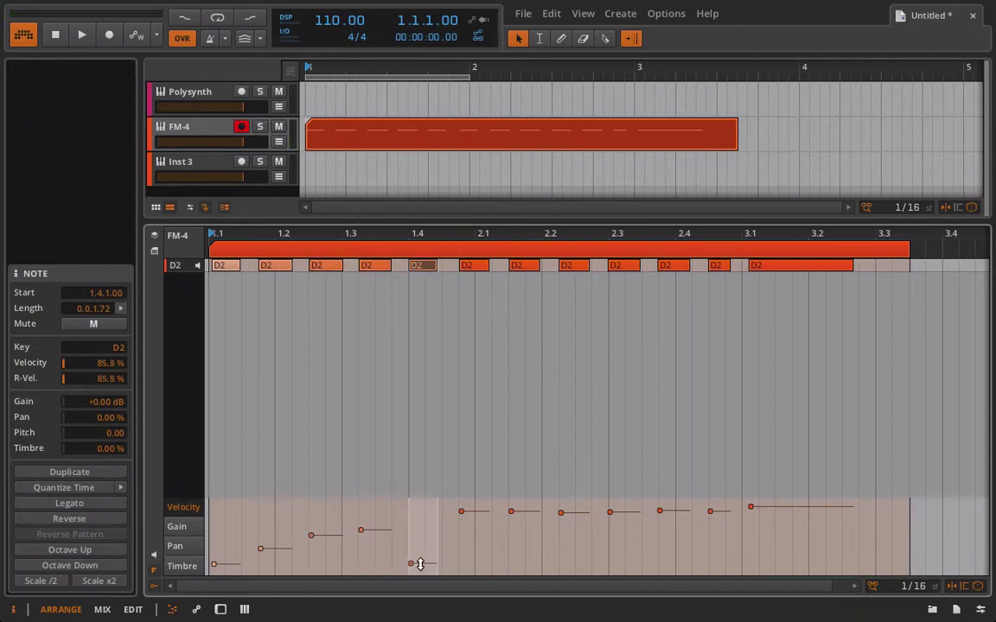
click(474, 511)
drag(475, 510, 459, 556)
drag(531, 508, 524, 541)
click(576, 516)
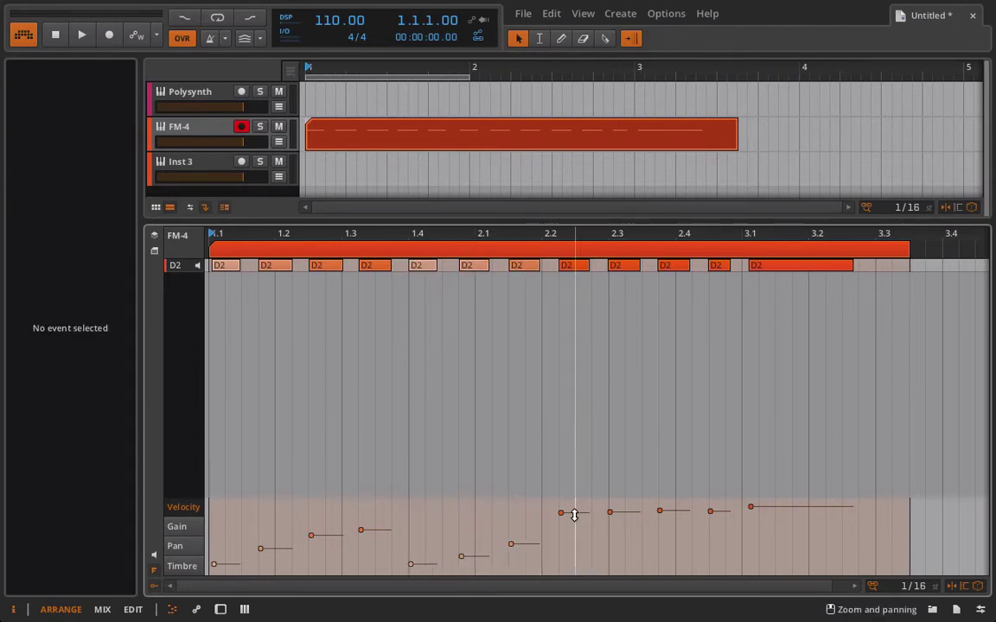
drag(574, 514, 576, 539)
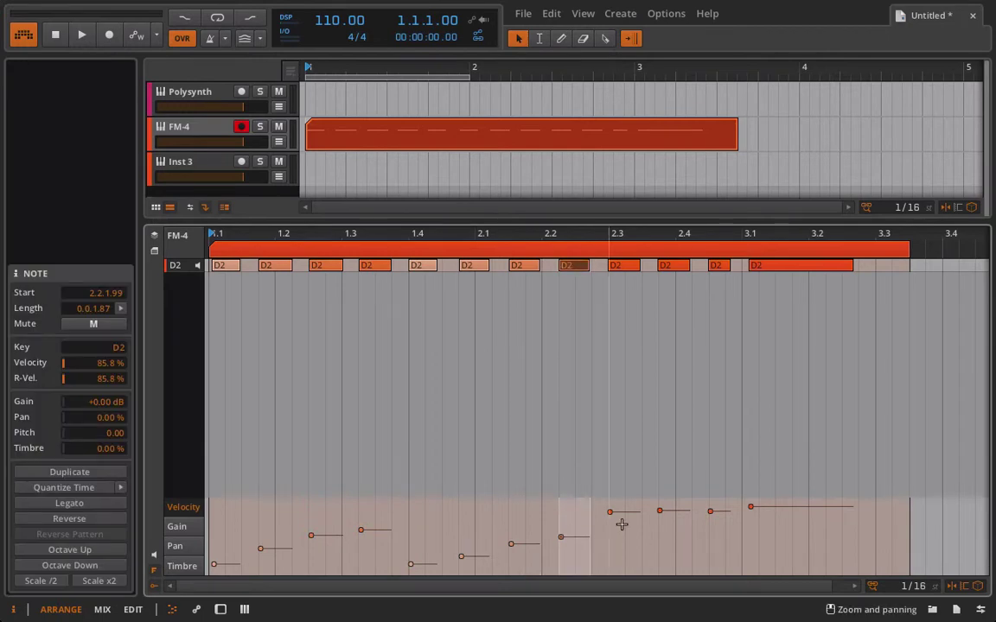
Lower the long last note's velocity to a middle level and, during playback, slightly raise the note before it.
click(795, 502)
drag(795, 503, 791, 534)
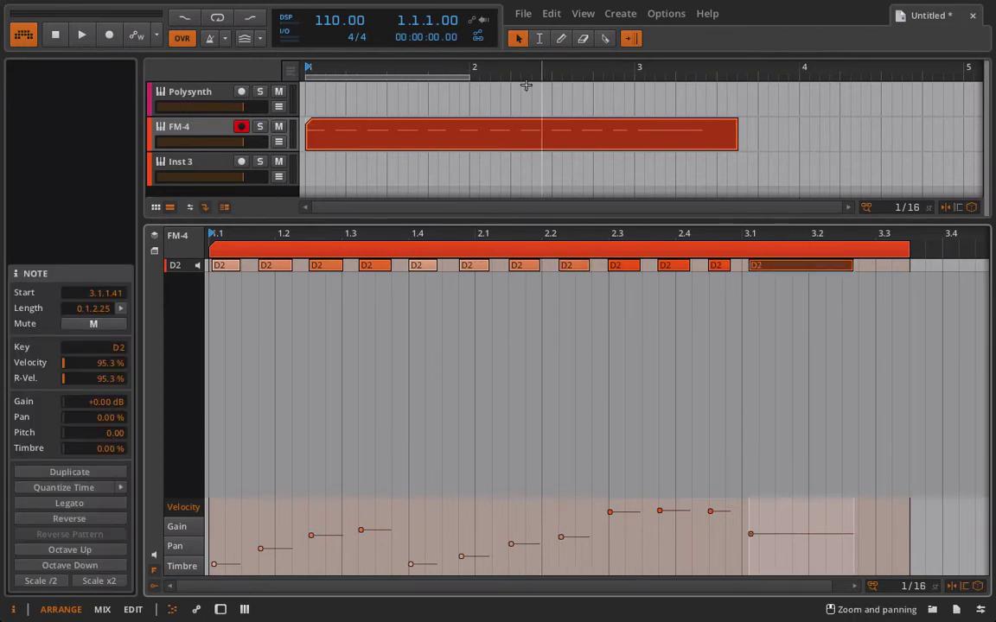
key(space)
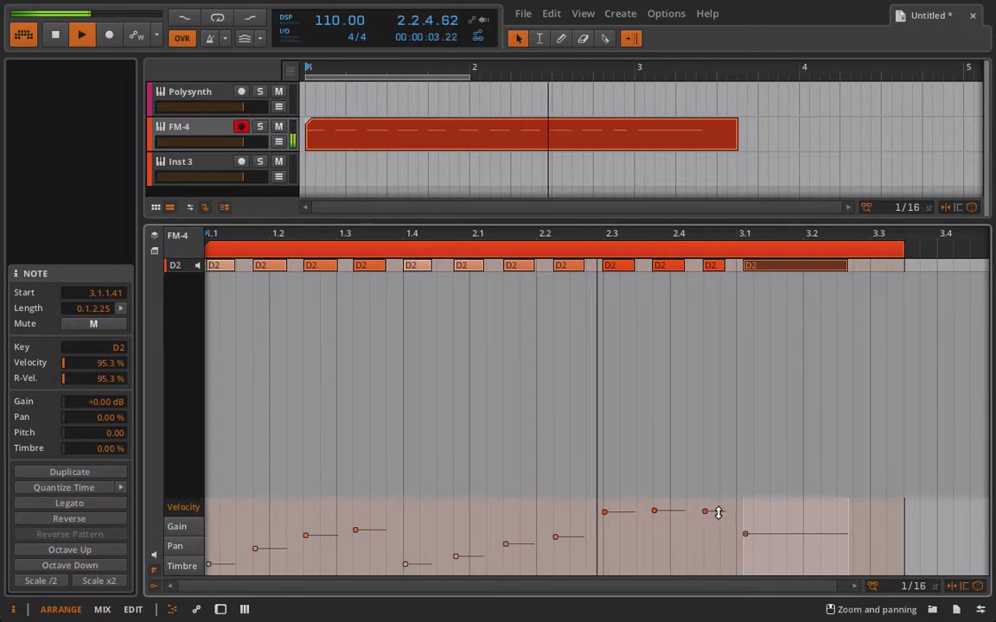
click(718, 421)
click(706, 504)
drag(706, 501, 707, 416)
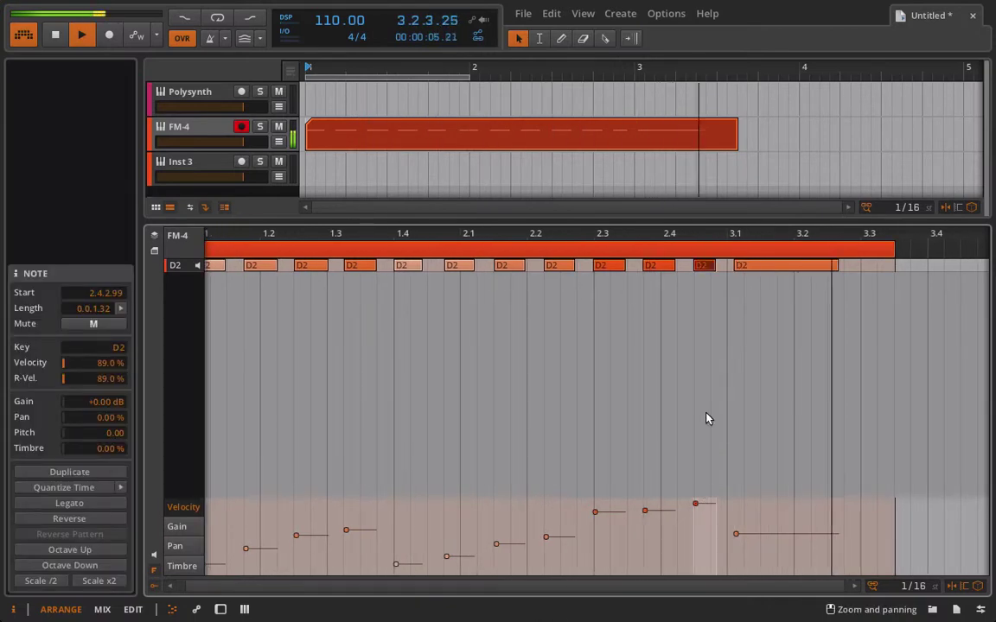
Stop playback and select the recorded FM-4 clip in the arrangement.
right_click(794, 528)
click(777, 536)
key(space)
click(371, 147)
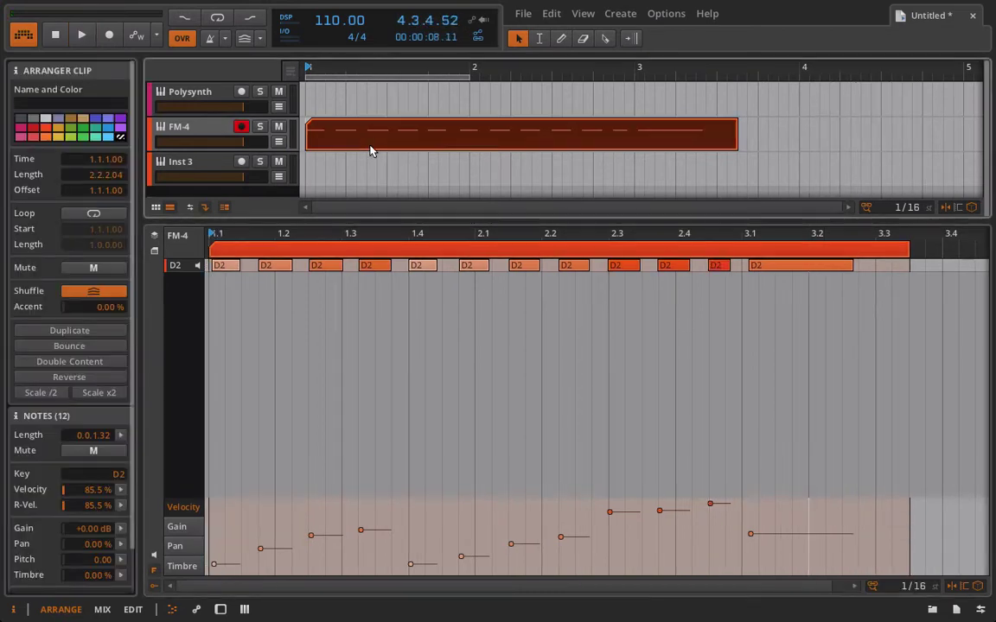
Delete the selected FM-4 clip and clear the velocity modulation from operator 2's ratio and frequency offset.
key(Delete)
double_click(216, 133)
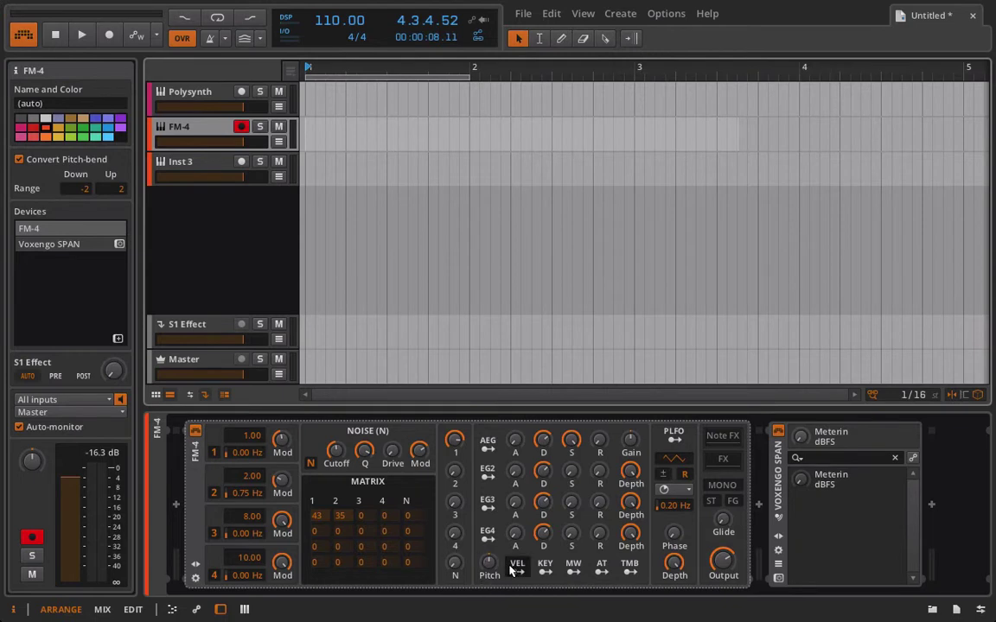
right_click(244, 478)
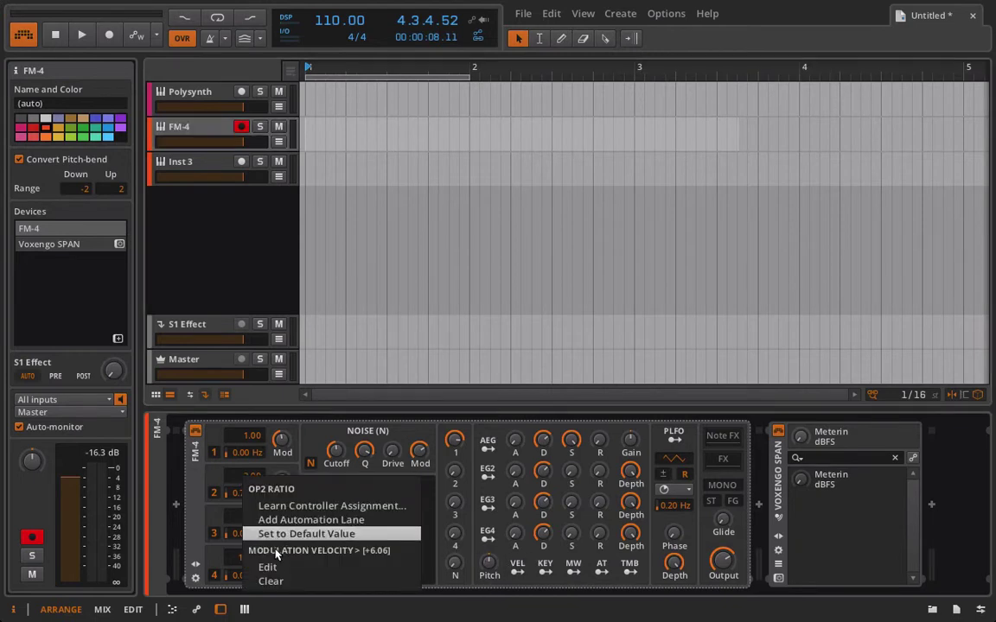
click(274, 583)
right_click(259, 523)
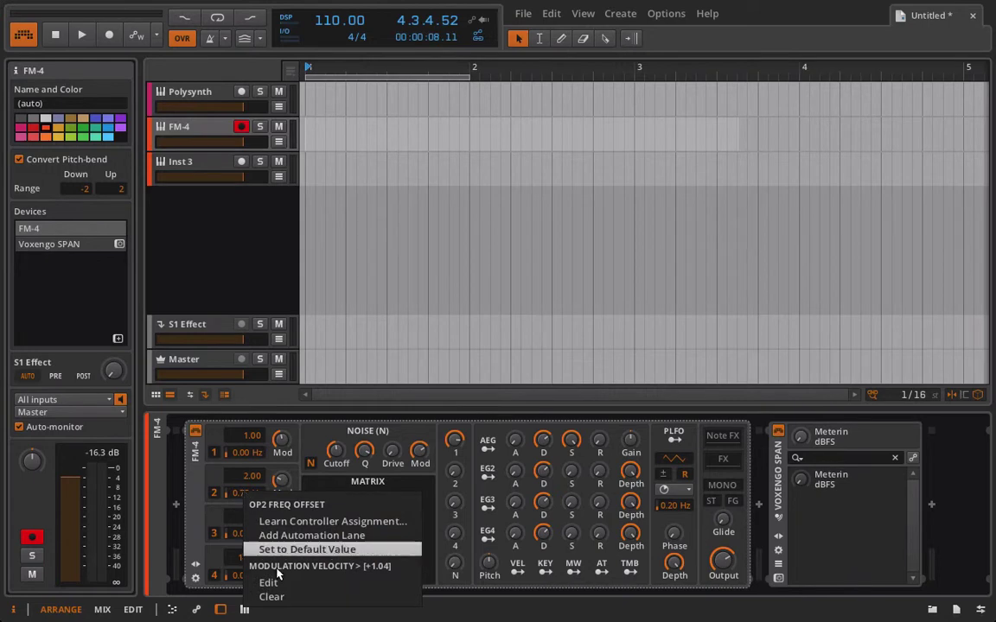
click(248, 543)
Clear the velocity modulation from the Mod amounts of operators 1 and 2.
right_click(277, 441)
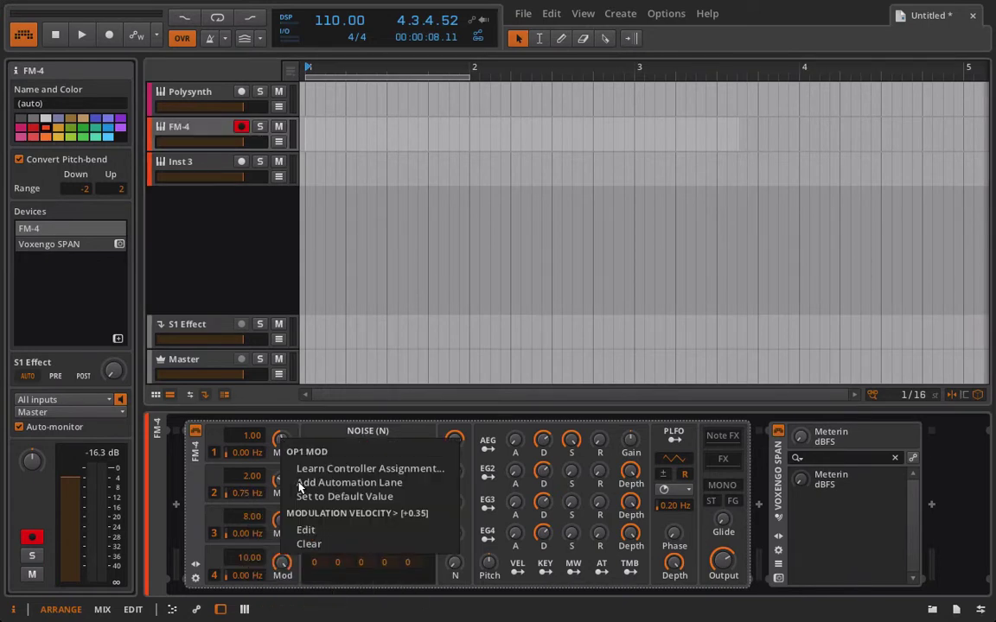
click(304, 544)
right_click(279, 475)
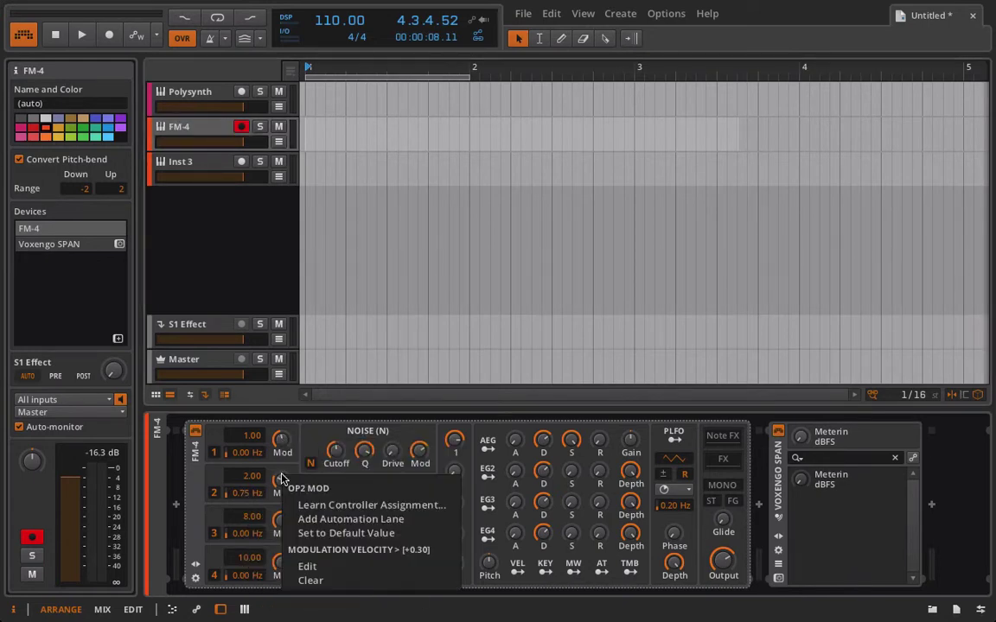
click(298, 584)
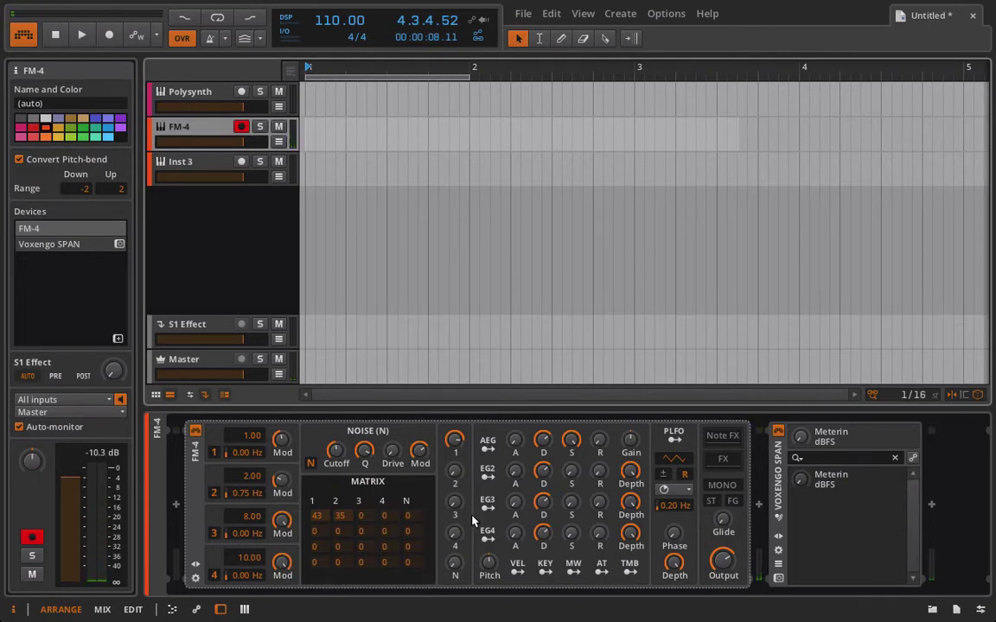
Assign keytracking to operator 2's frequency offset with a modulation amount of +12.00.
click(545, 572)
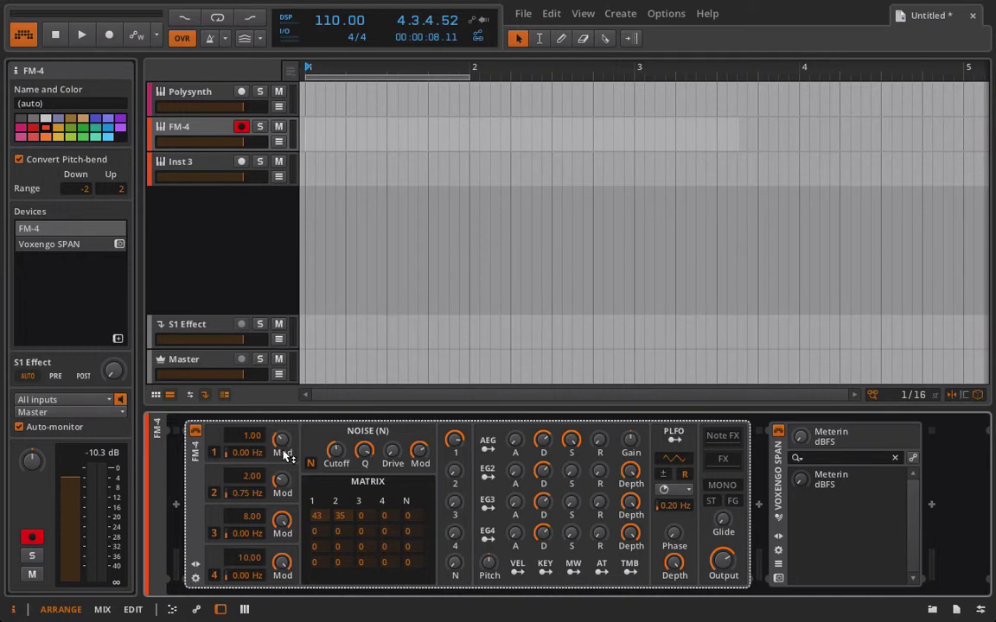
click(545, 569)
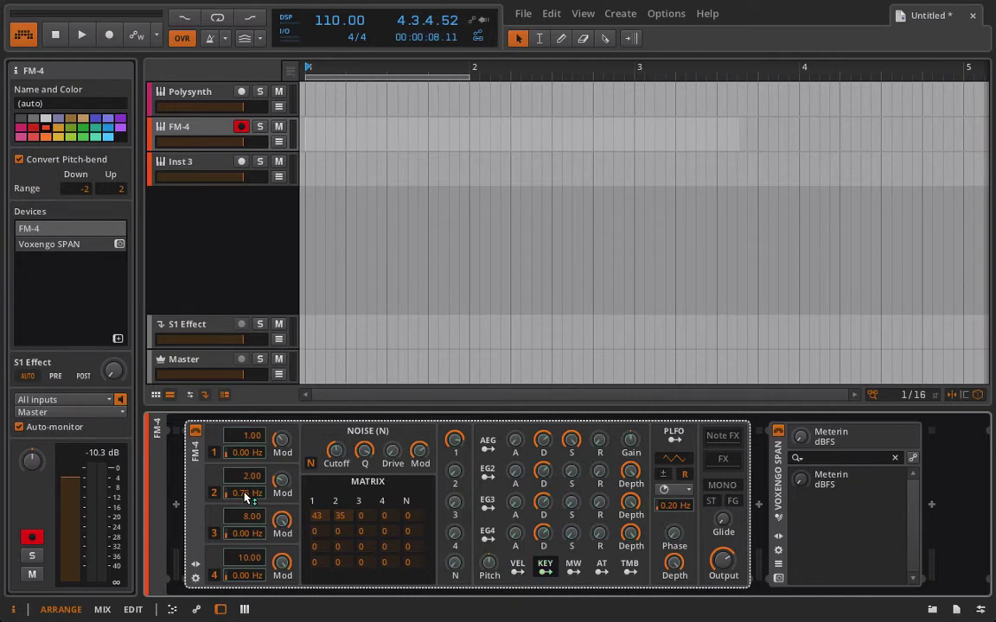
drag(245, 498, 246, 496)
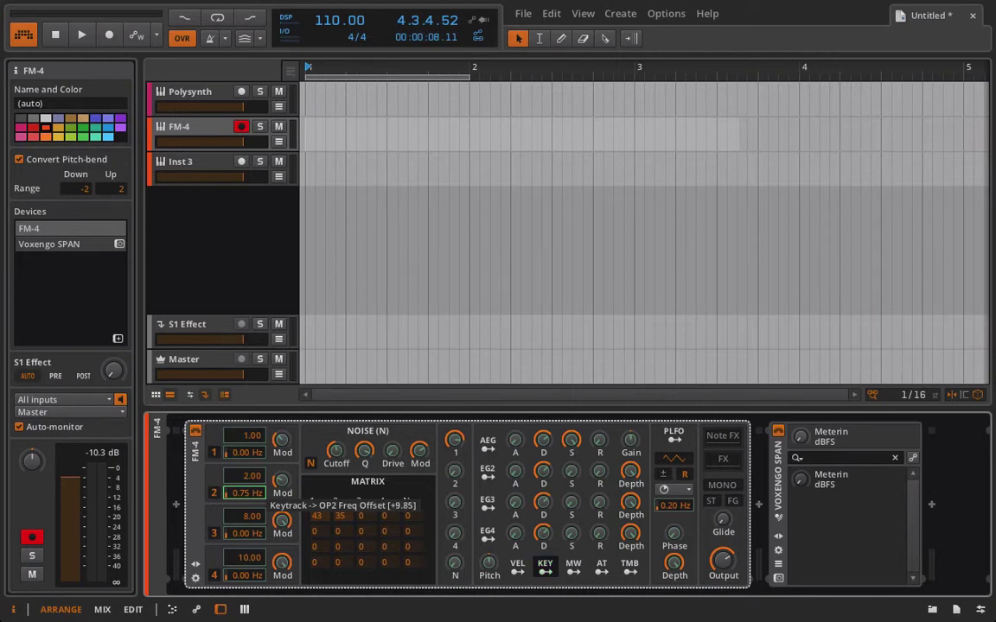
drag(246, 496, 246, 493)
click(544, 571)
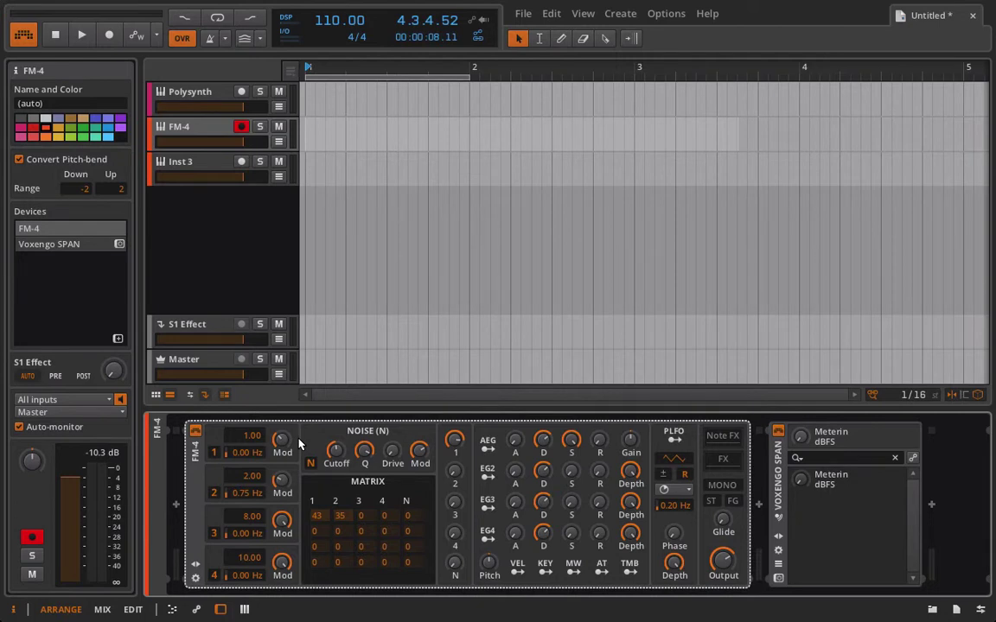
Assign note velocity to operator 2's Mod amount with a modulation of +0.72.
click(517, 568)
drag(282, 482, 282, 451)
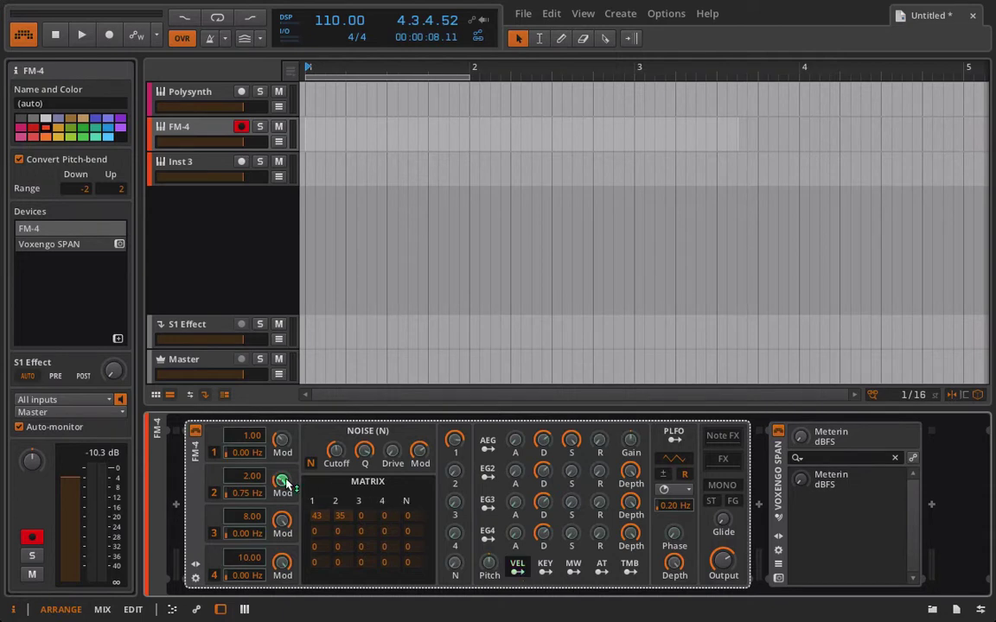
click(517, 566)
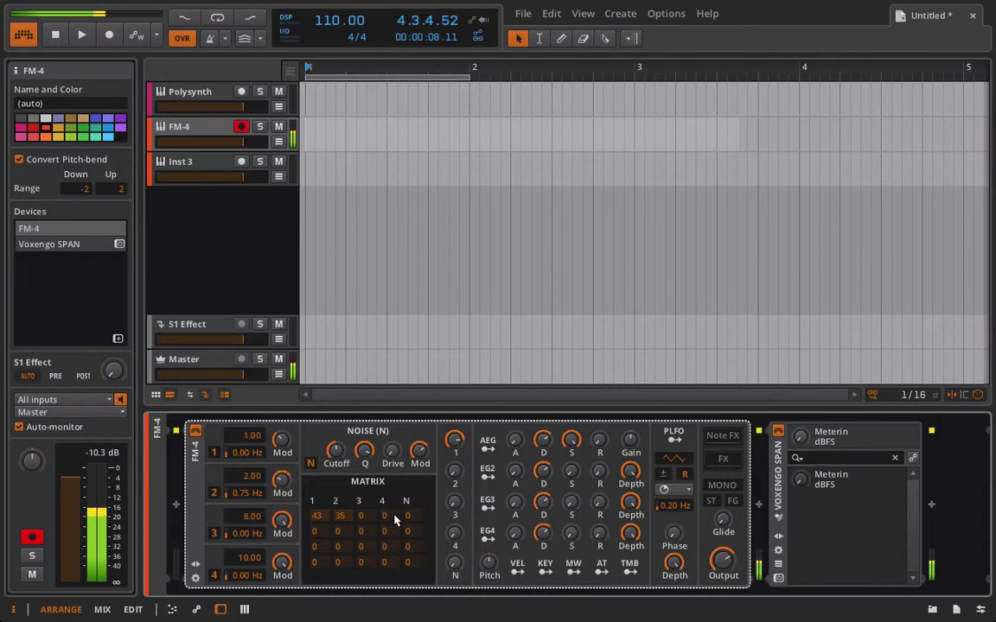
Clear the velocity modulation from operator 2's Mod and the keytrack modulation from its frequency offset.
right_click(281, 488)
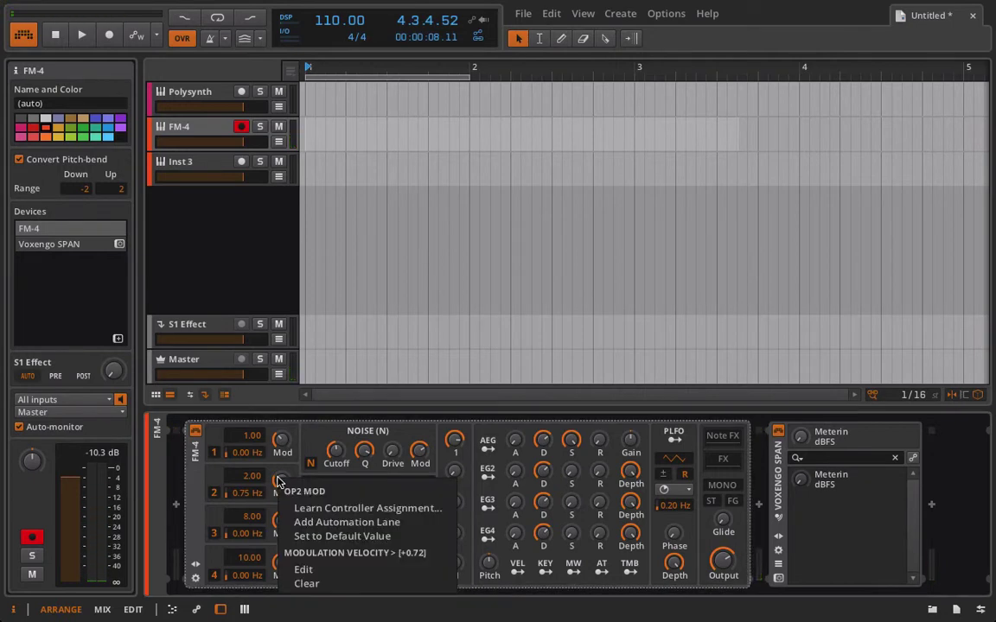
click(338, 585)
right_click(252, 496)
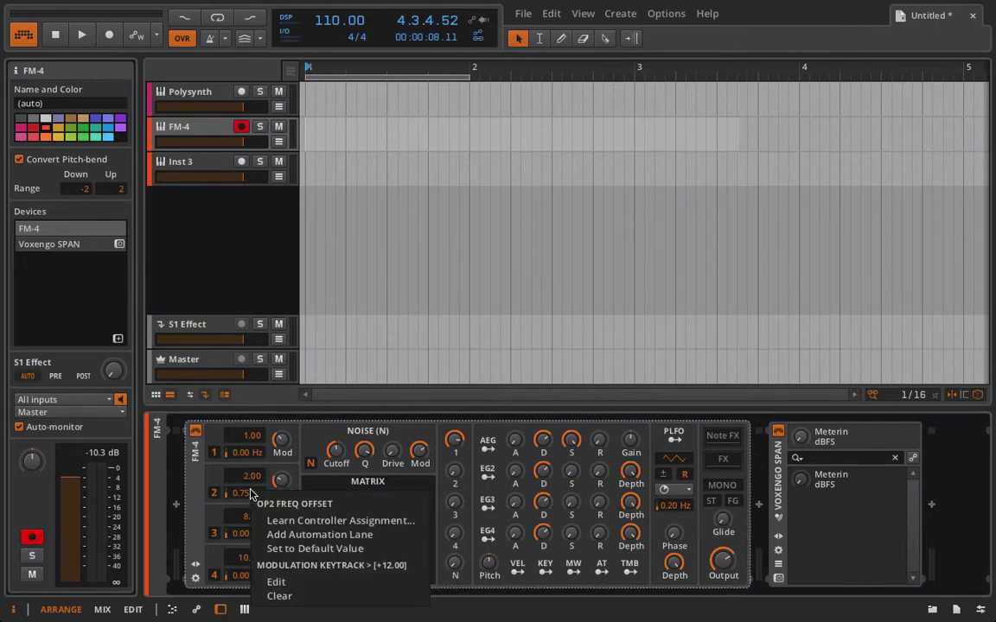
click(277, 596)
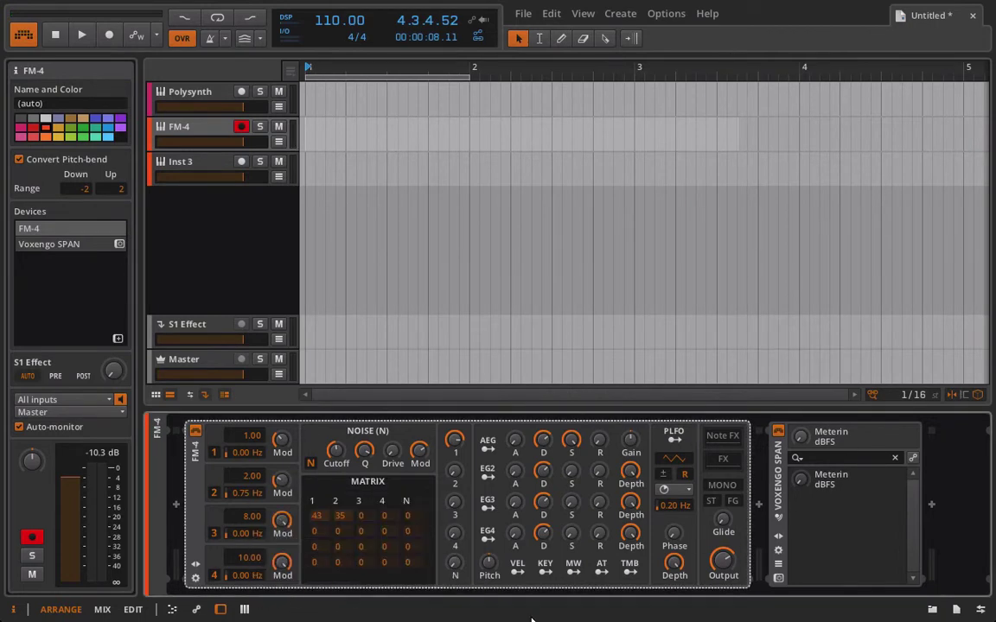
Assign the mod wheel as a positive modulation of operator 2's Mod amount.
click(572, 572)
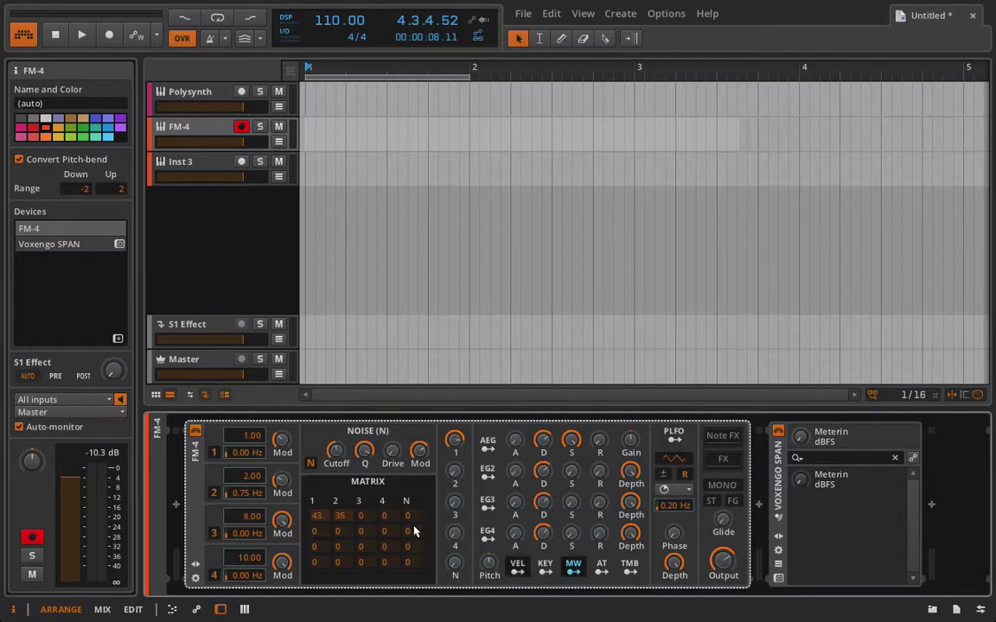
mouse_move(282, 481)
mouse_down()
mouse_move(282, 467)
mouse_move(253, 467)
mouse_move(254, 458)
mouse_up()
click(572, 567)
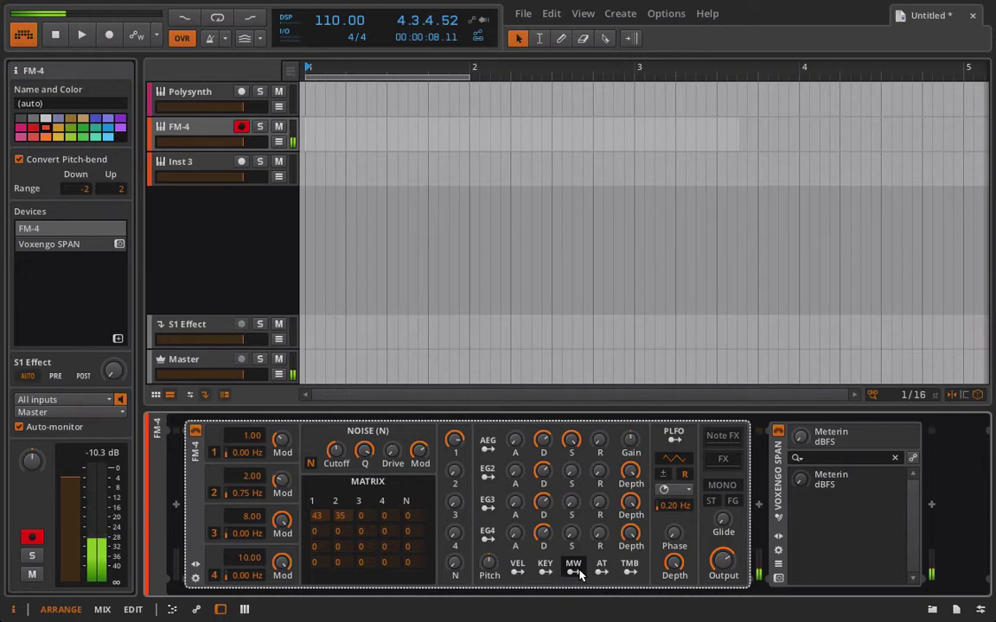
Record a held note with mod wheel movement on the FM-4 track and show its MIDI CC1 automation lane.
click(108, 35)
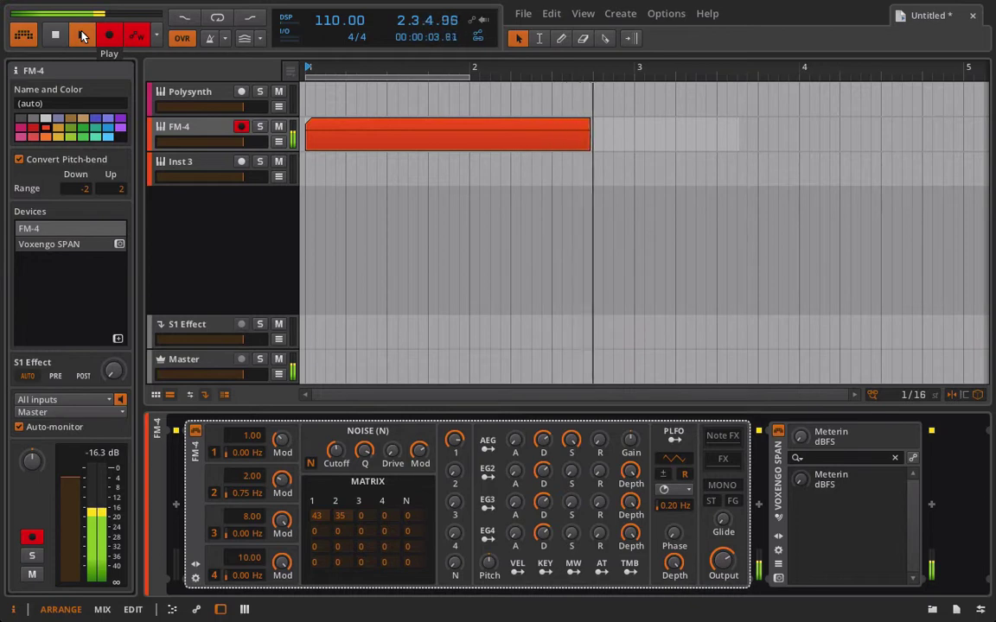
click(82, 35)
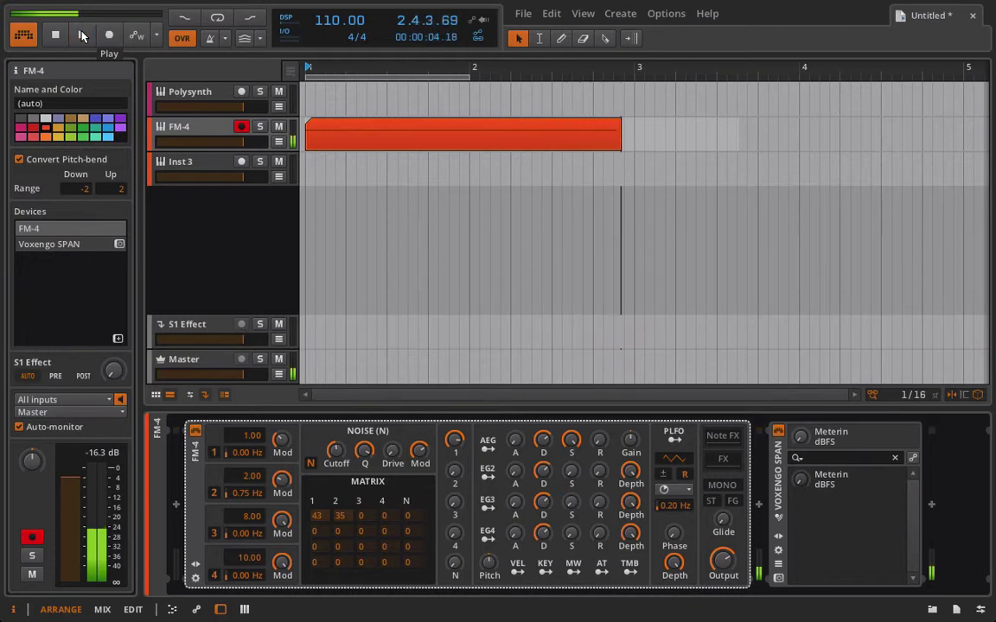
click(279, 142)
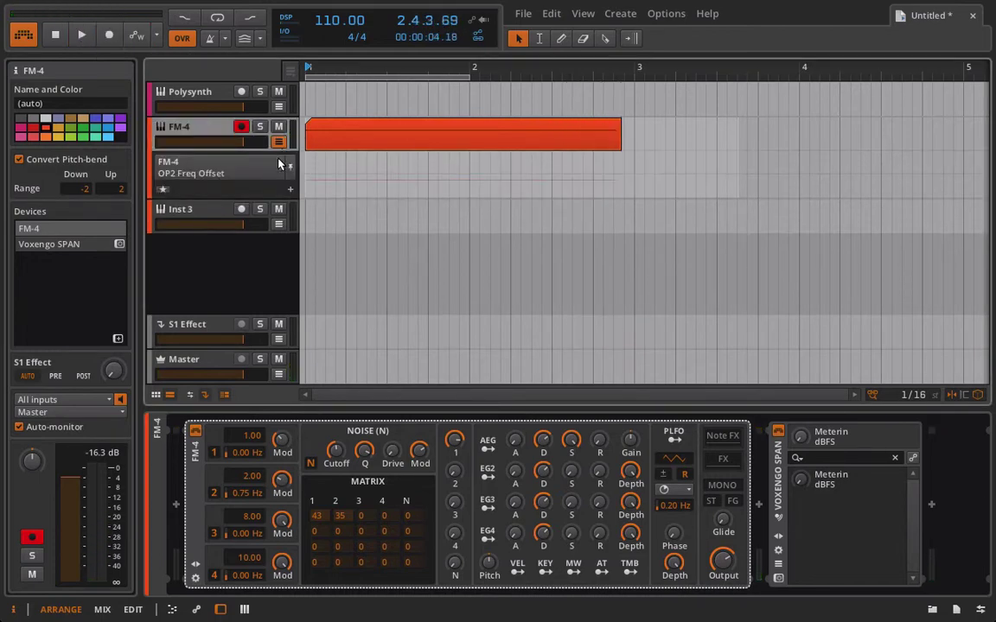
click(280, 164)
click(223, 181)
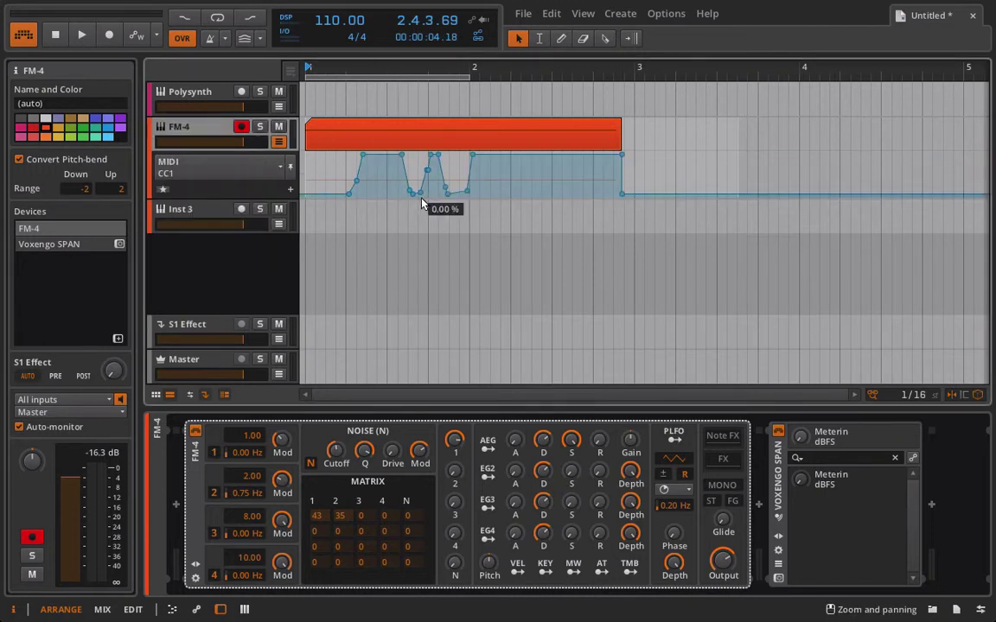
Replace the recorded CC1 automation points with a ramp from 0% near bar 1 to 68% at 2.1.1, falling to 13% at 2.4.3.
drag(337, 152, 674, 199)
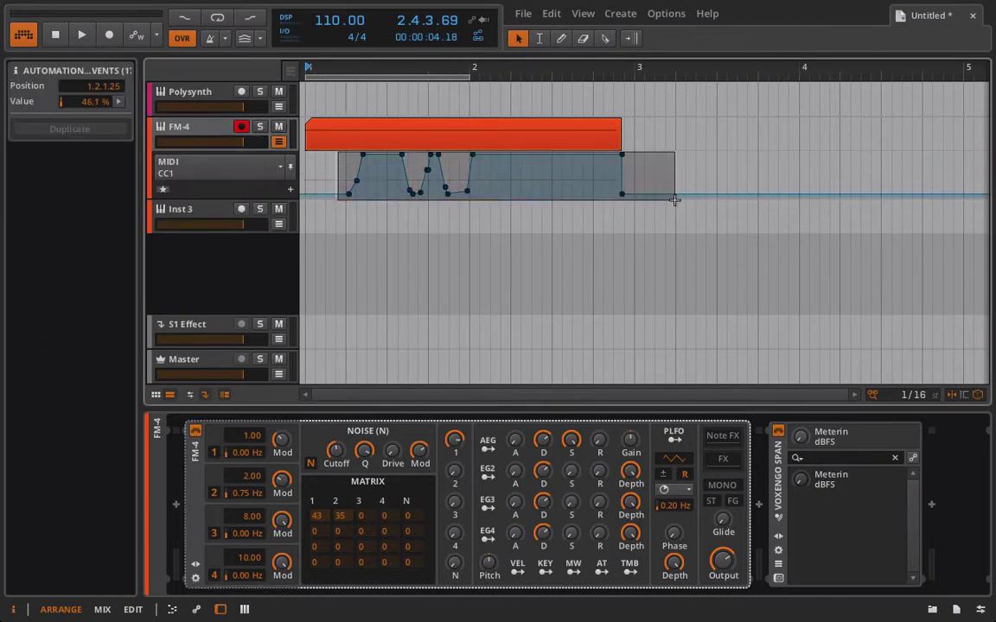
key(Delete)
click(313, 195)
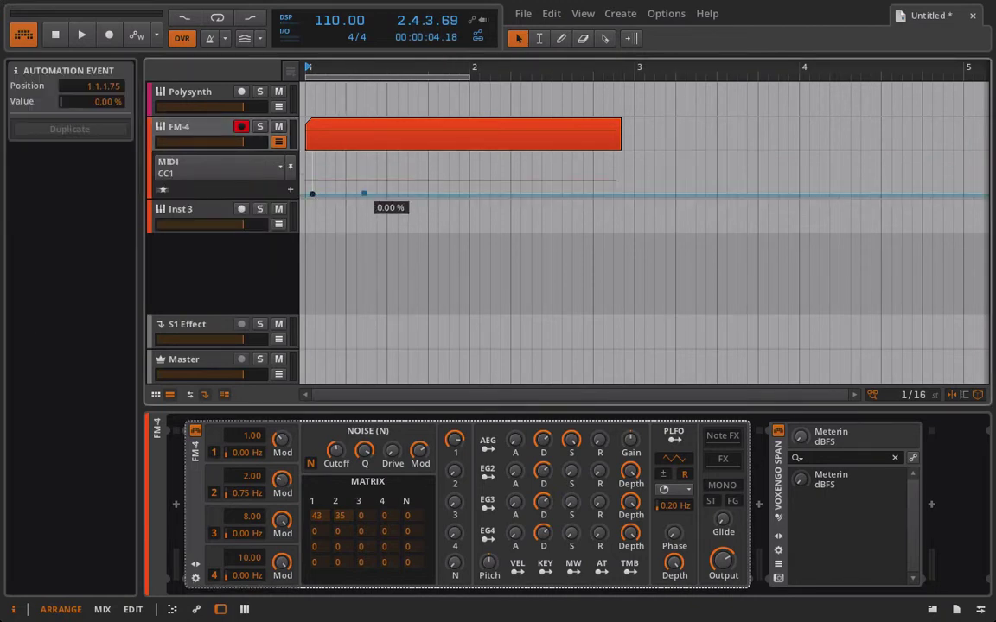
drag(378, 194, 469, 167)
drag(573, 167, 614, 189)
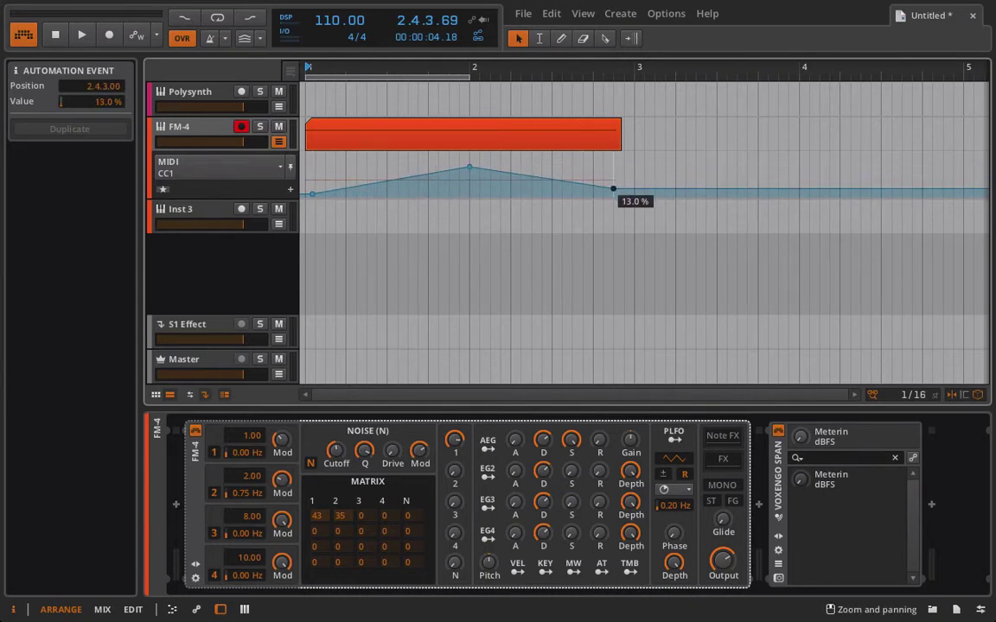
During playback, bend the CC1 automation into a fast-rising curve before the 2.1.1 peak and a fast-falling curve after it.
key(space)
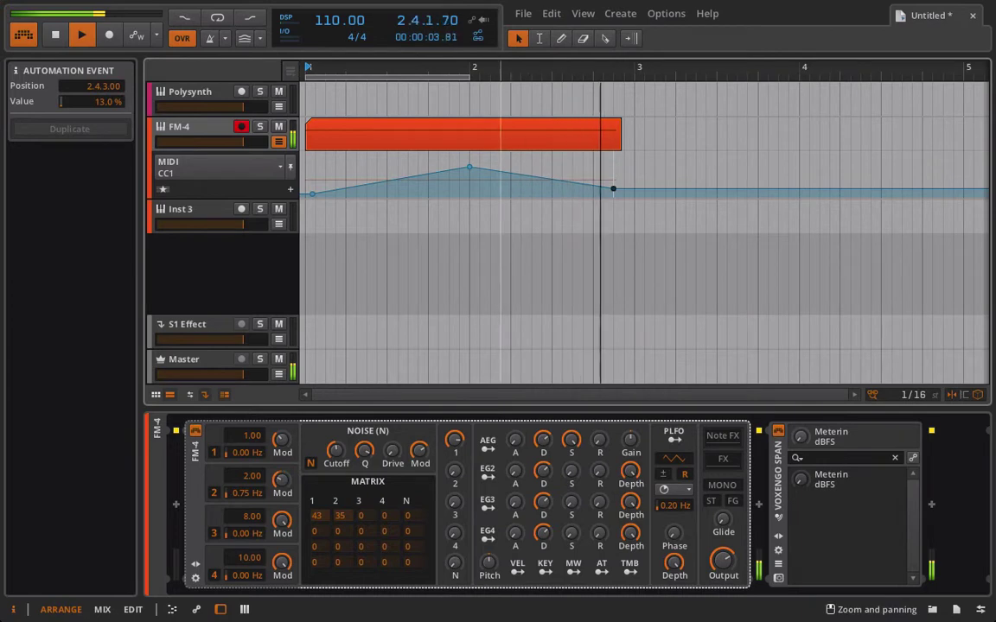
click(501, 220)
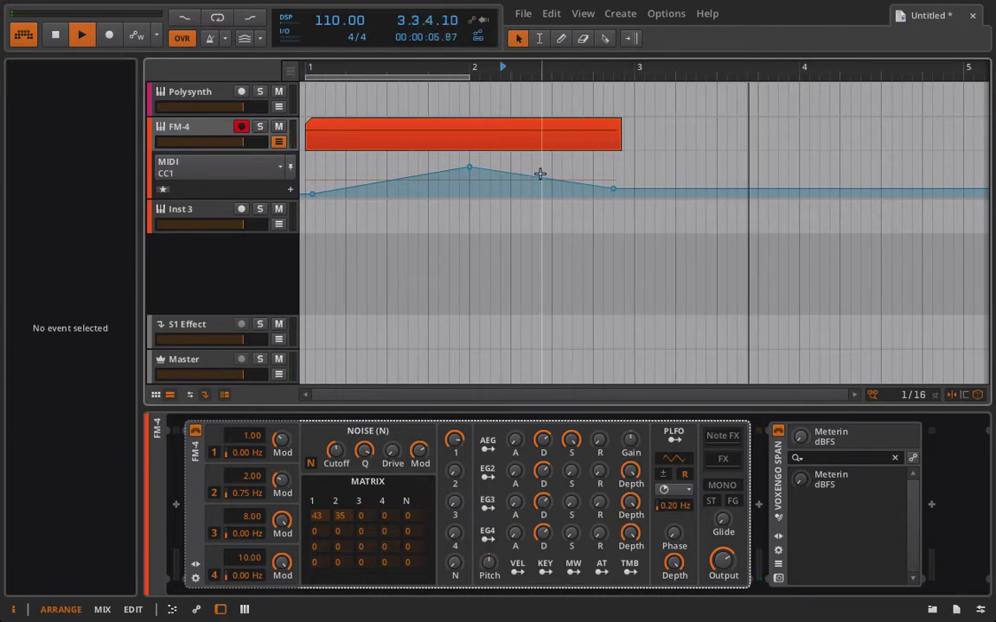
click(469, 167)
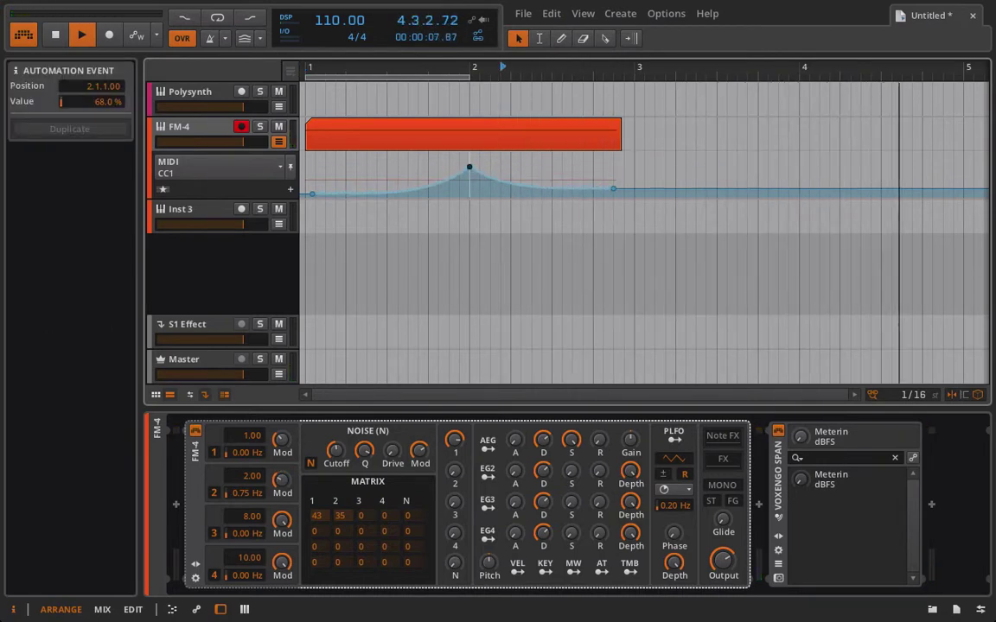
drag(469, 167, 469, 129)
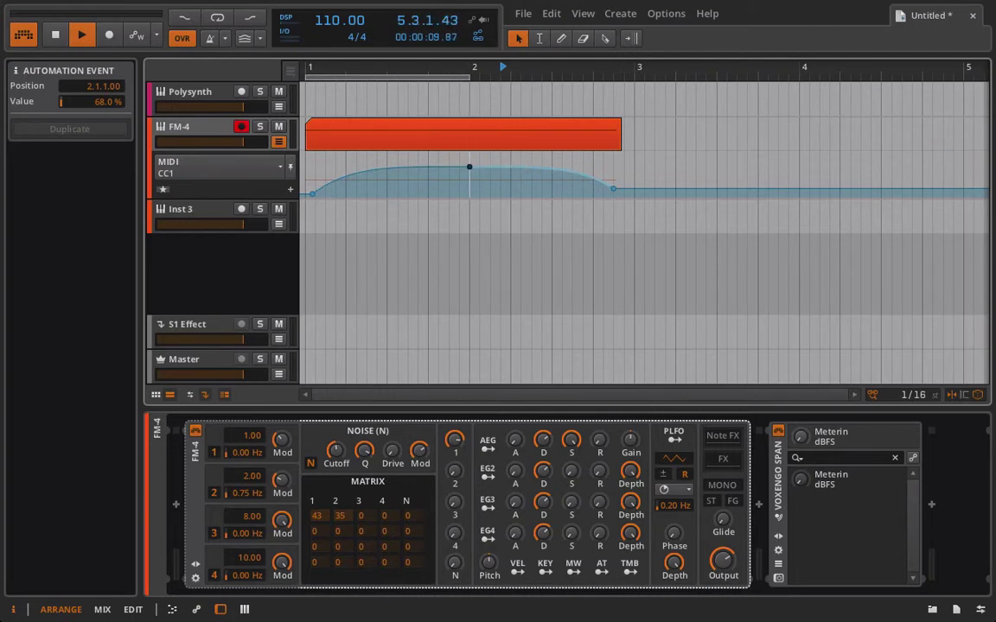
drag(507, 170, 507, 198)
Return the play position to bar 1 and play the clip with the curved CC1 automation.
key(space)
key(space)
key(space)
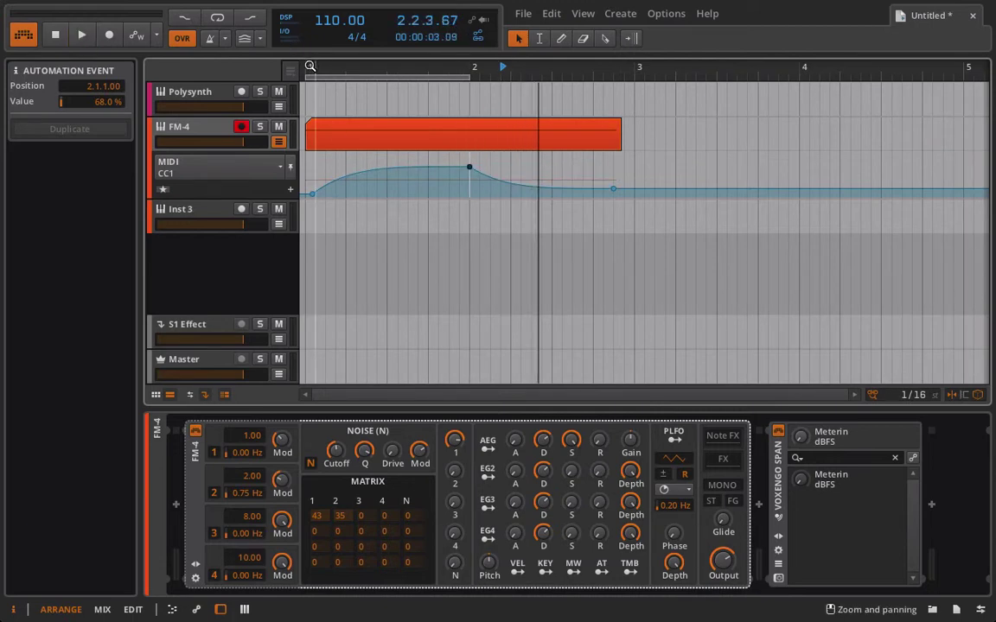
click(309, 66)
key(space)
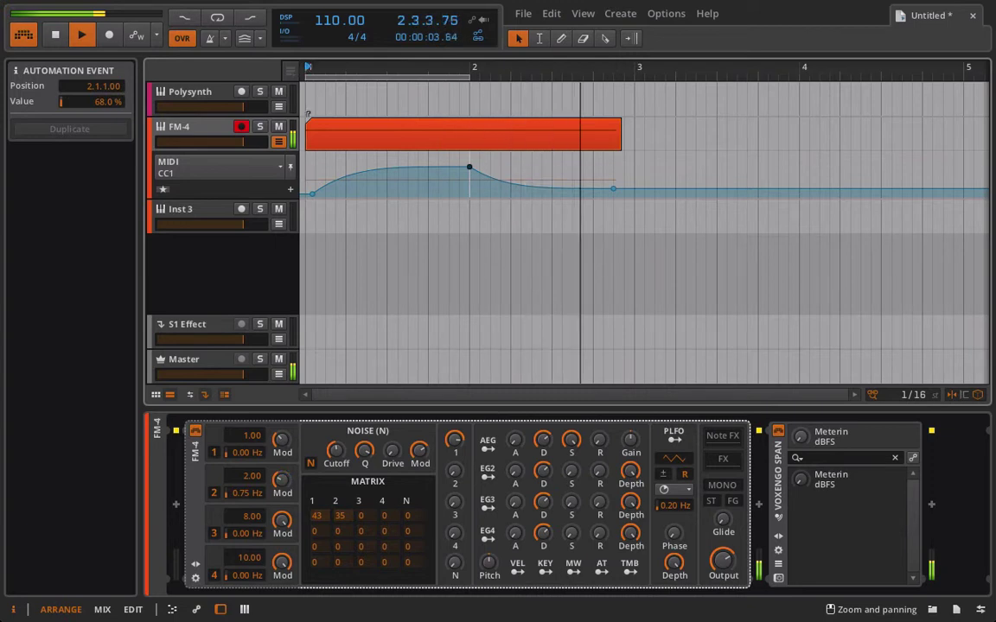
Stop playback and delete the recorded clip from the FM-4 track.
click(313, 119)
key(space)
key(Delete)
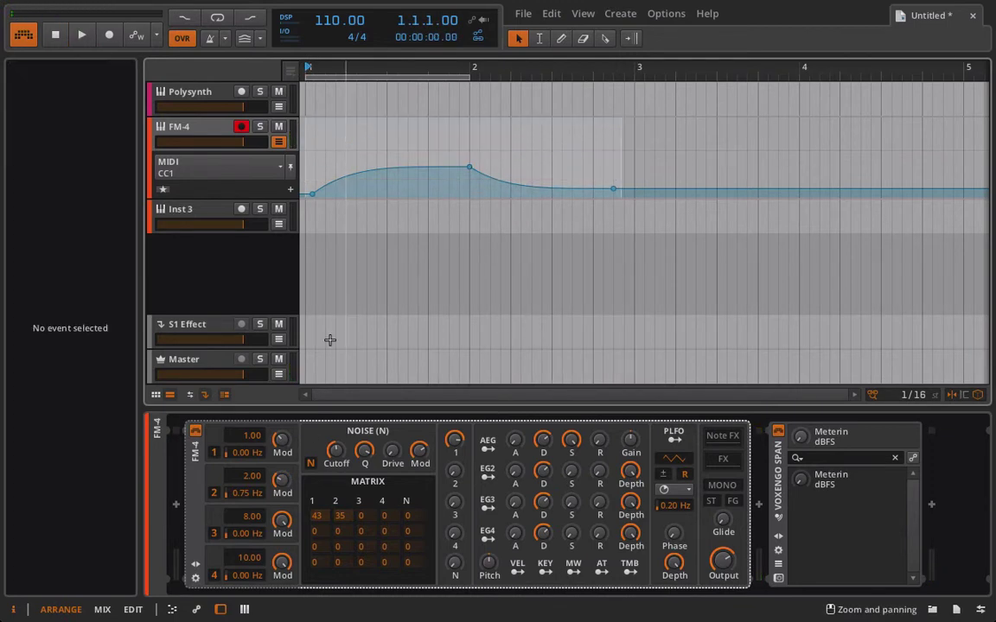
Clear the mod wheel modulation from operator 2's Mod amount and delete all the drawn CC1 automation points.
right_click(222, 446)
click(268, 546)
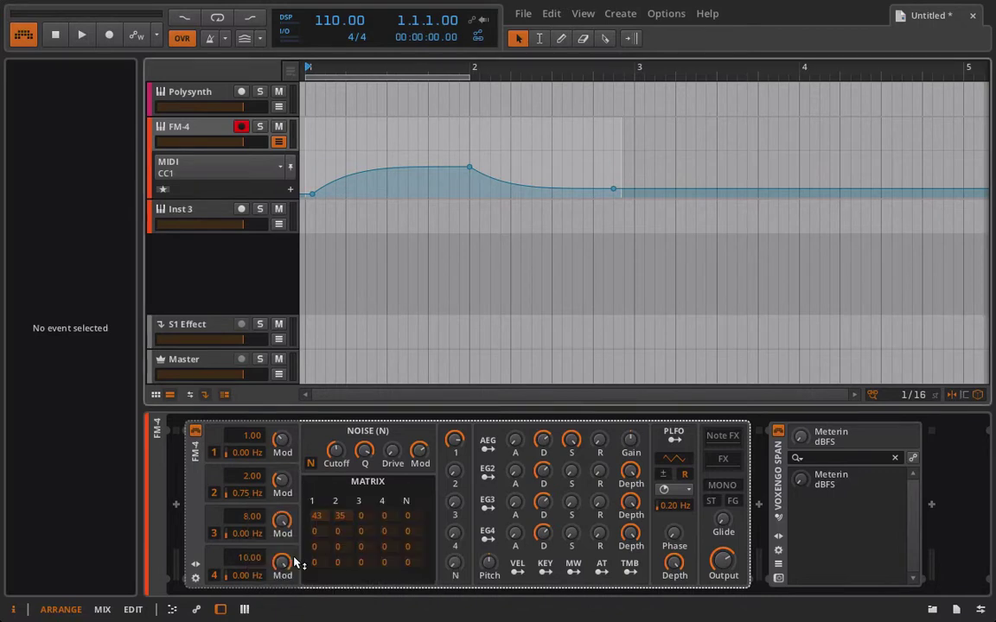
right_click(285, 483)
click(314, 584)
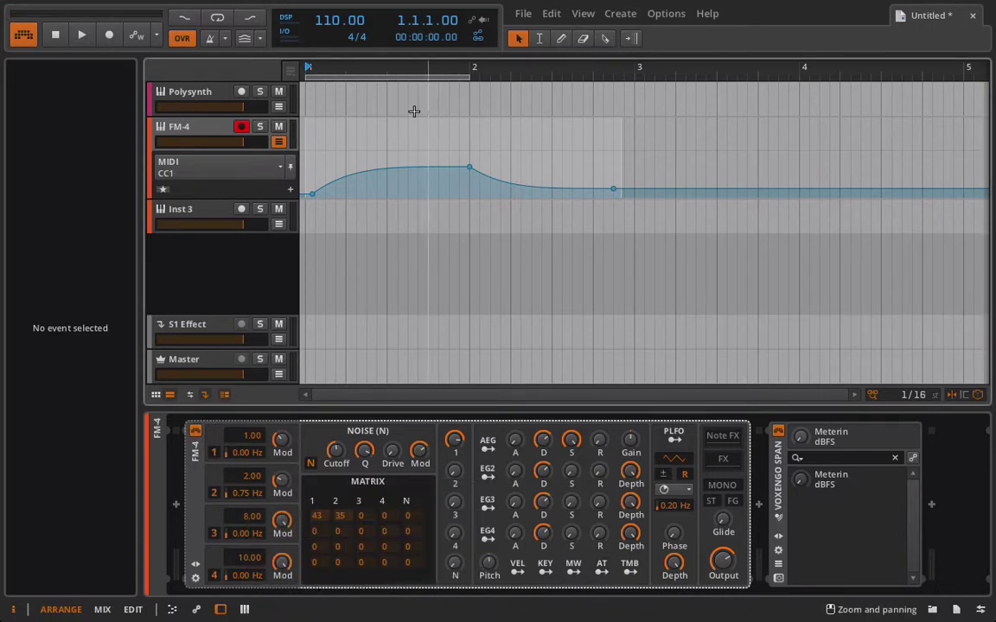
drag(307, 155, 728, 237)
key(Delete)
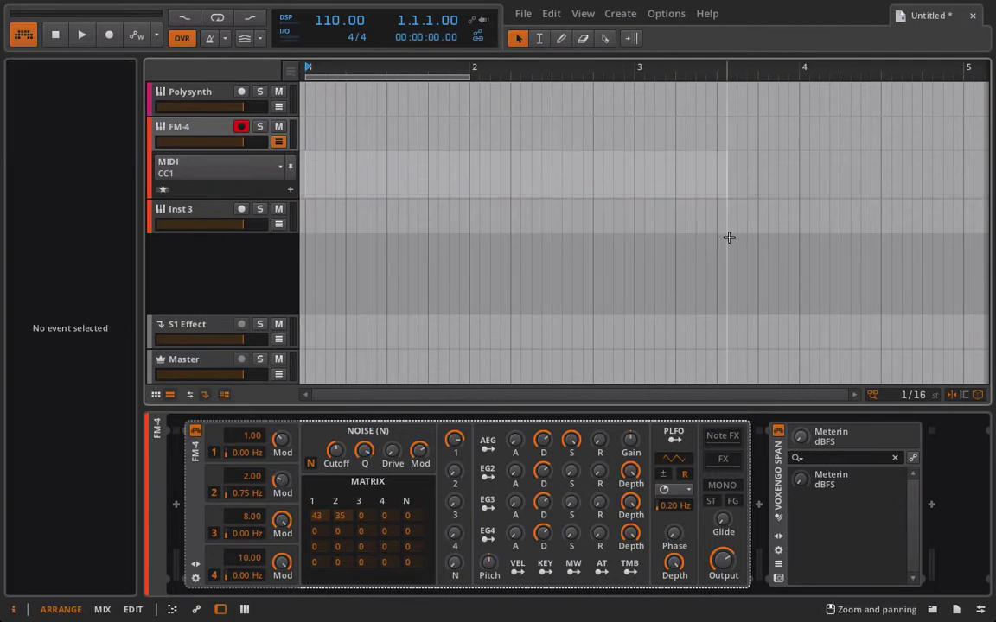
Assign aftertouch as a positive modulation of operator 2's Mod amount.
click(606, 574)
drag(283, 482, 283, 432)
click(602, 569)
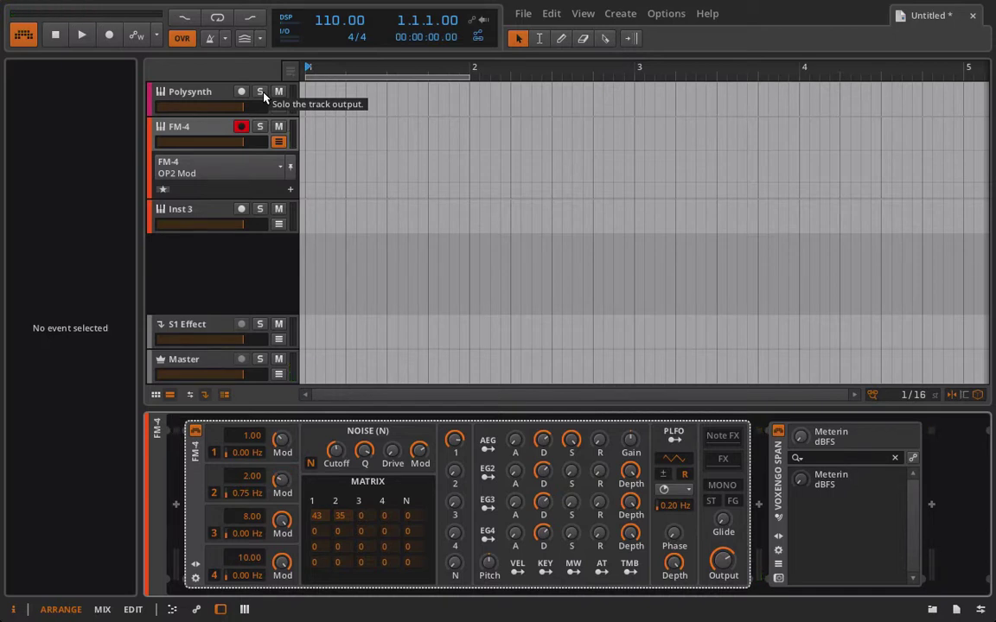
Record one long held note on the FM-4 track, stop recording and briefly play the clip back from the start.
click(106, 35)
click(85, 36)
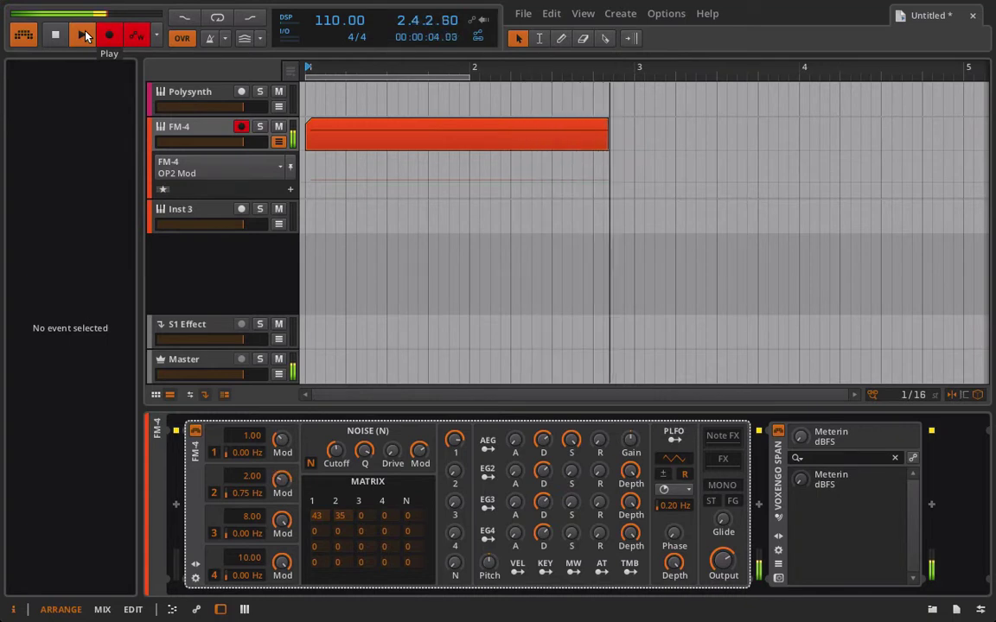
click(85, 34)
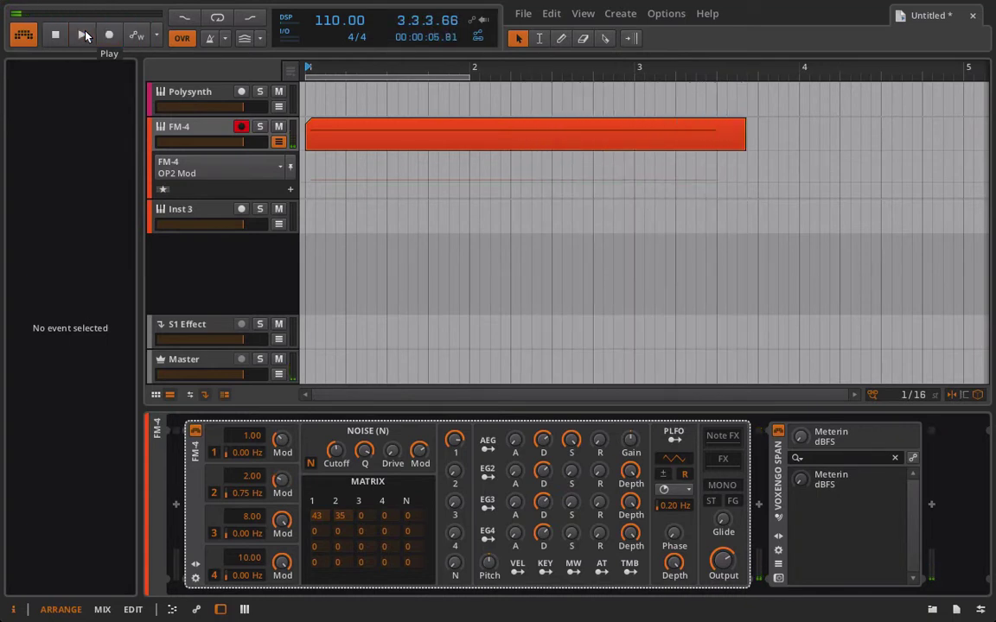
click(73, 40)
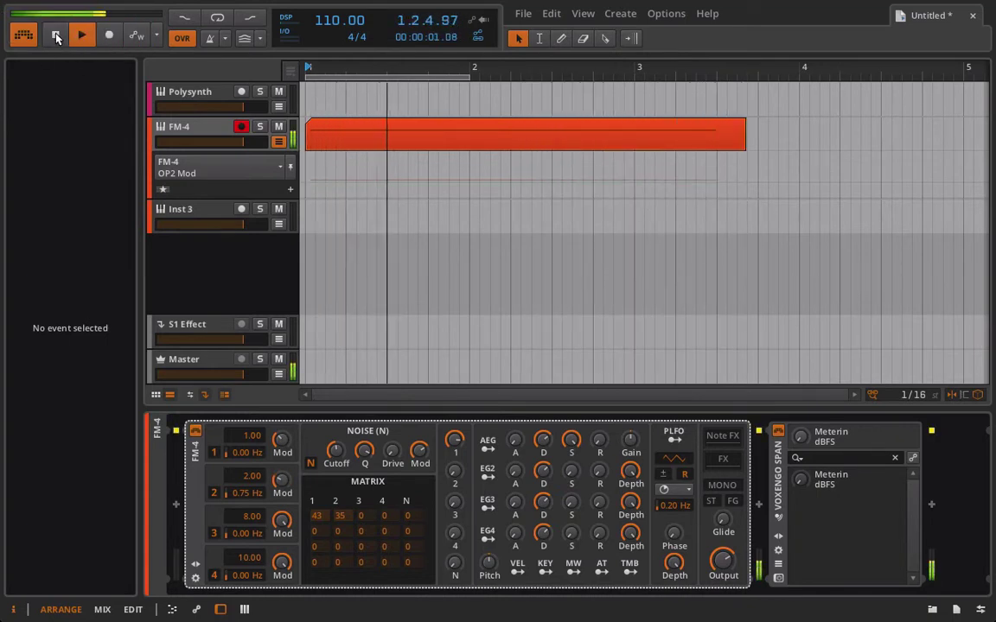
click(56, 36)
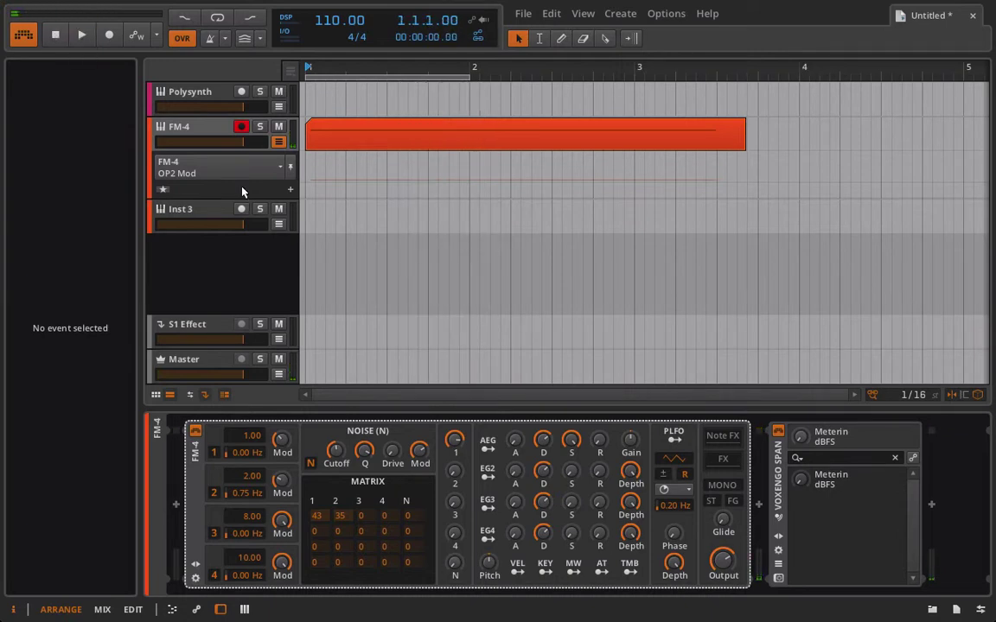
Show the FM-4 track's MIDI Channel Pressure automation and draw two peaks under the clip, the second at about 76 %.
click(279, 168)
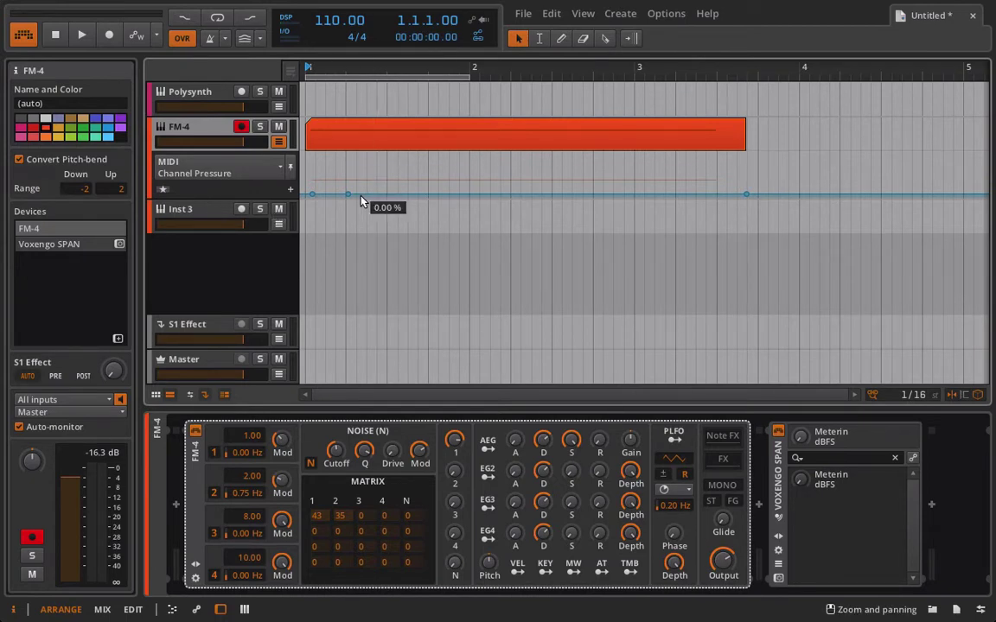
drag(345, 196, 387, 163)
drag(449, 167, 449, 194)
drag(562, 194, 582, 163)
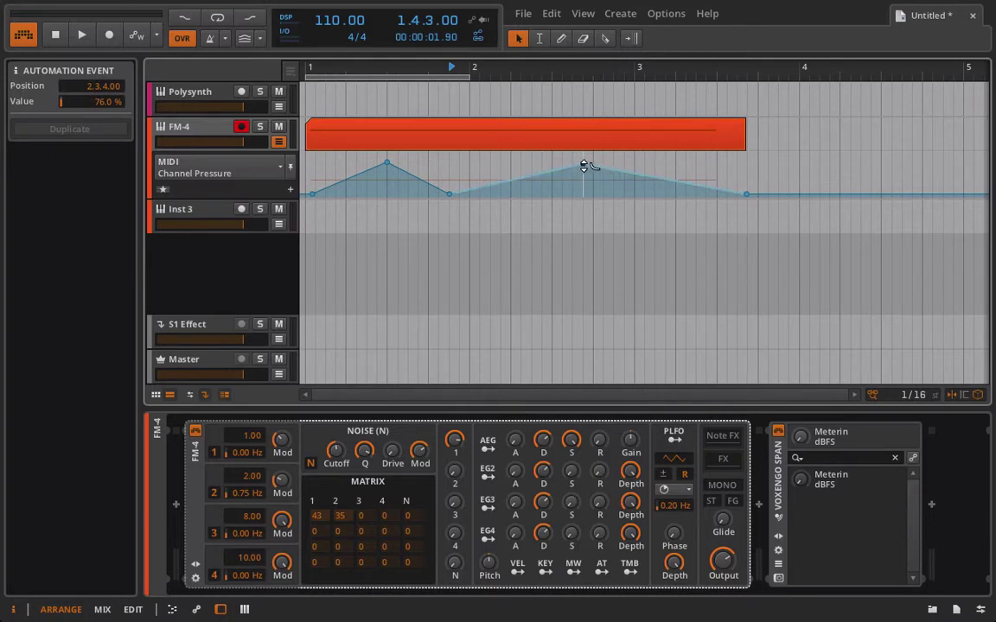
Return the play position to bar 1 and play the clip with the Channel Pressure automation.
key(space)
key(space)
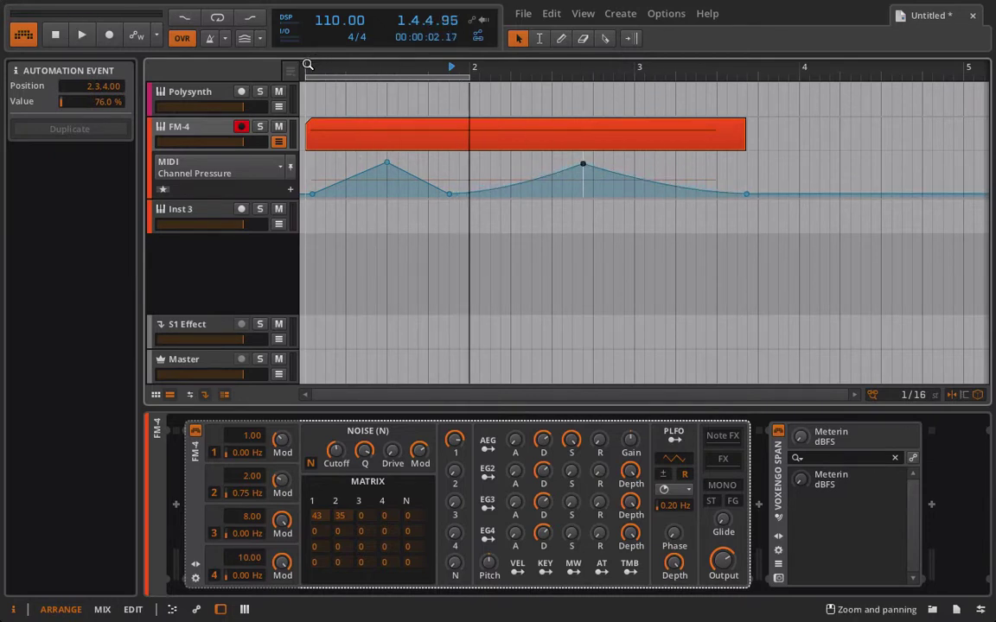
click(307, 68)
key(space)
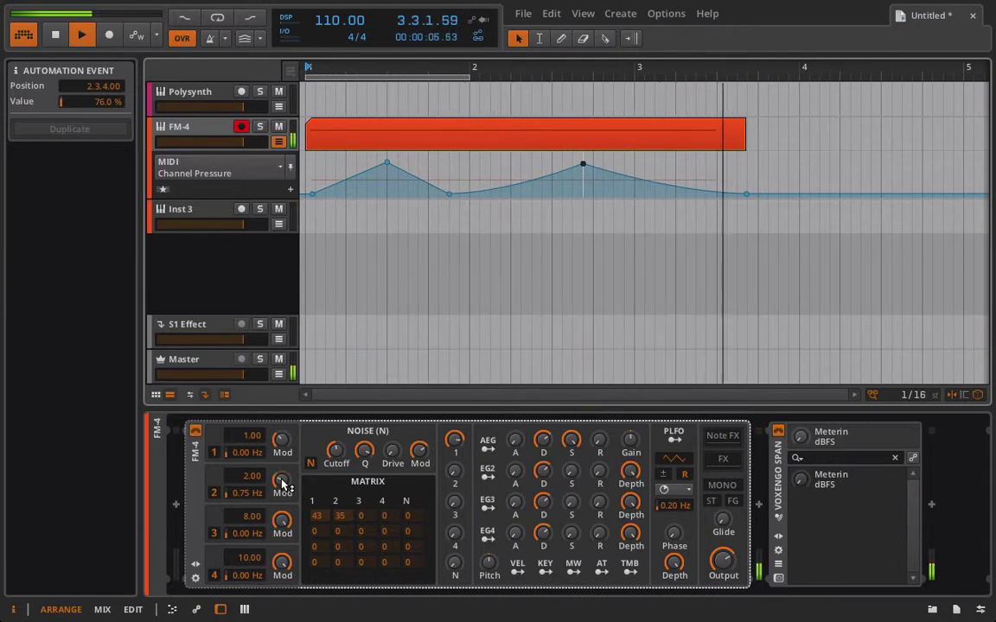
key(space)
Delete the Channel Pressure automation and the recorded clip, and clear the aftertouch modulation from operator 2's Mod amount.
click(309, 155)
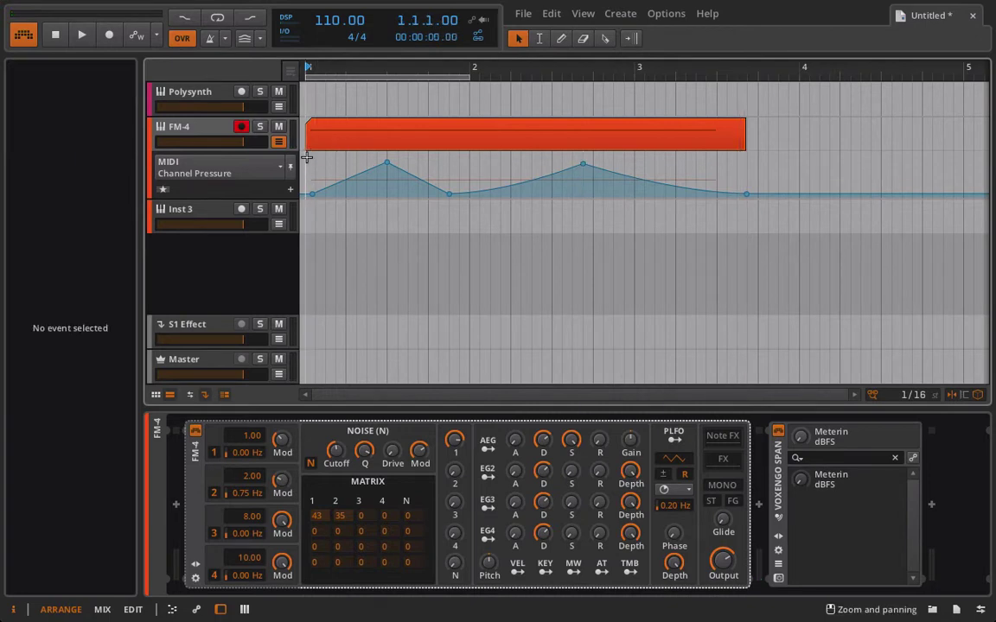
drag(307, 158, 781, 250)
key(Delete)
click(519, 136)
key(Delete)
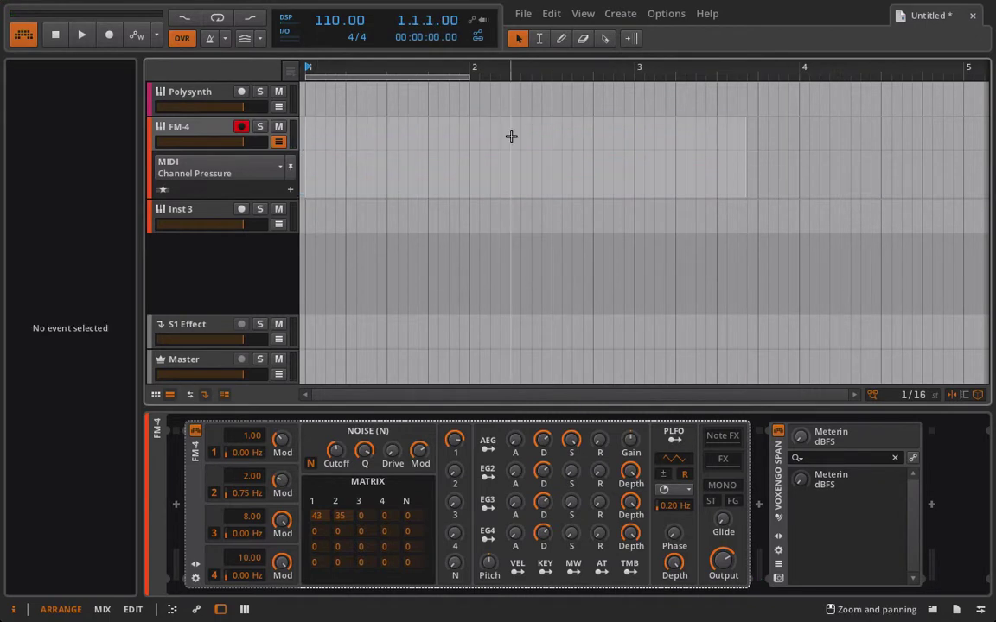
right_click(281, 488)
click(318, 588)
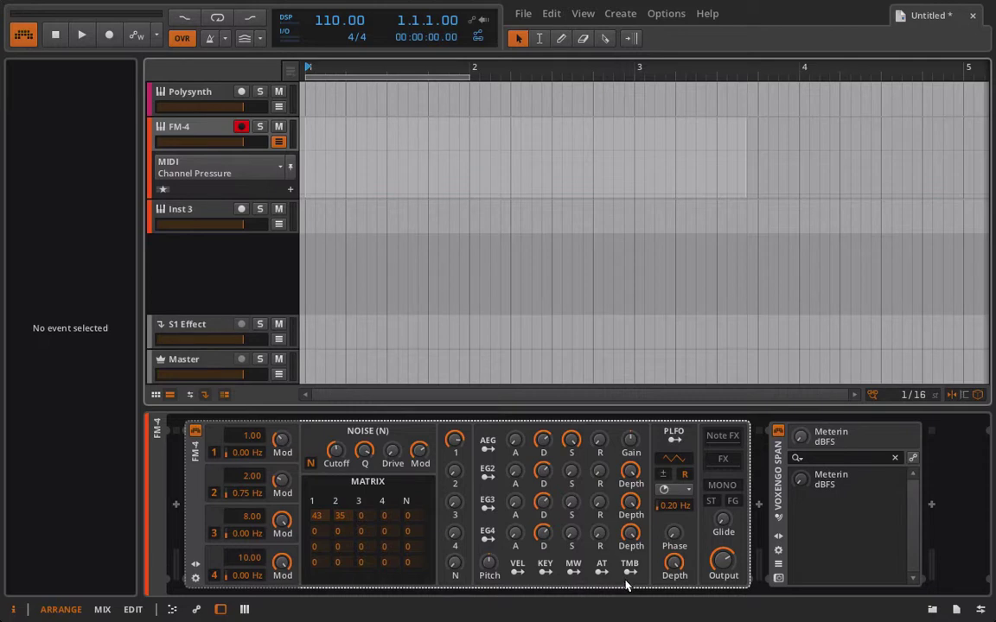
Lower the Mod amounts of operators 1 and 2, with operator 2 at 5 %, and assign timbre as a positive modulation of both.
click(282, 482)
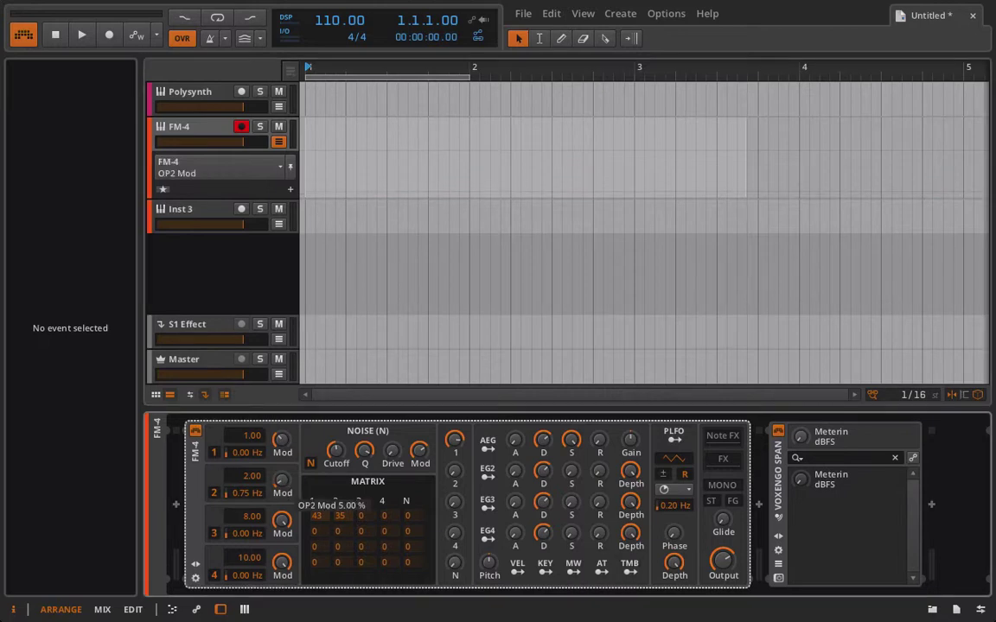
click(282, 443)
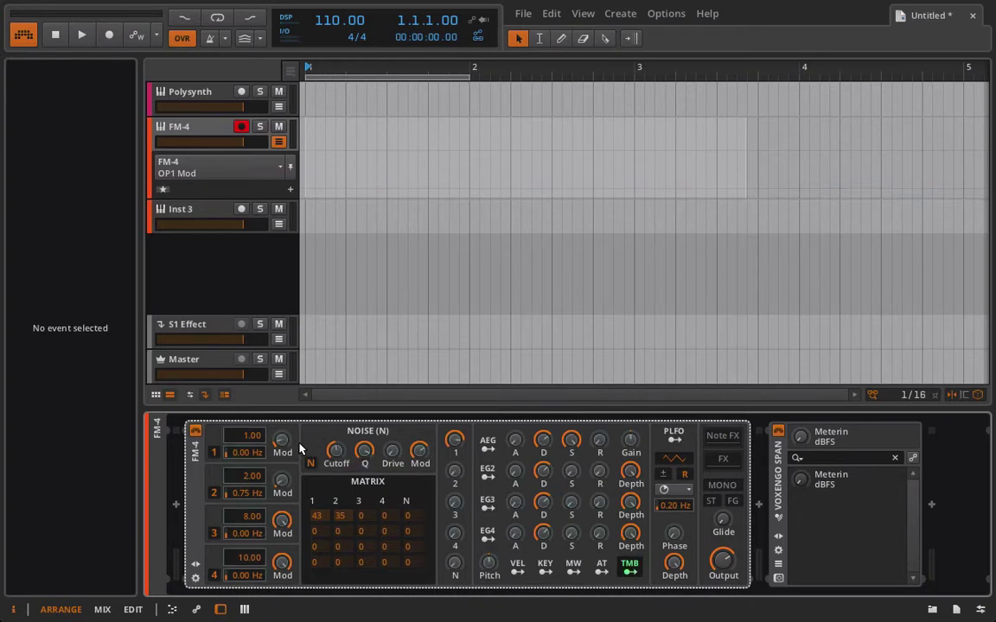
drag(282, 443, 282, 389)
drag(282, 483, 391, 6)
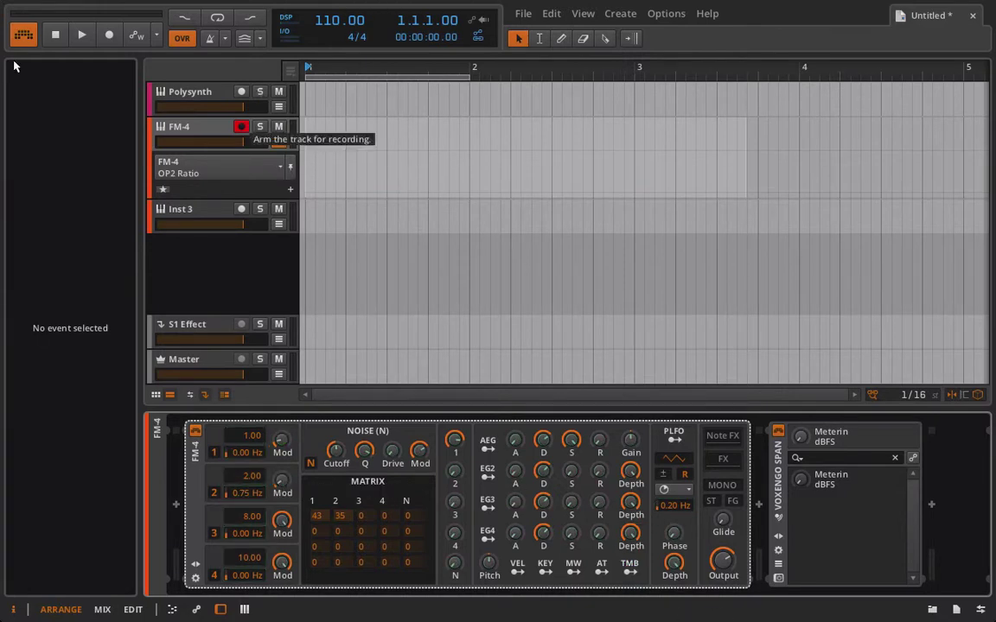
Record a short melody from D2 up to G2 and back on the FM-4 track and open its Timbre expressions for editing.
click(136, 35)
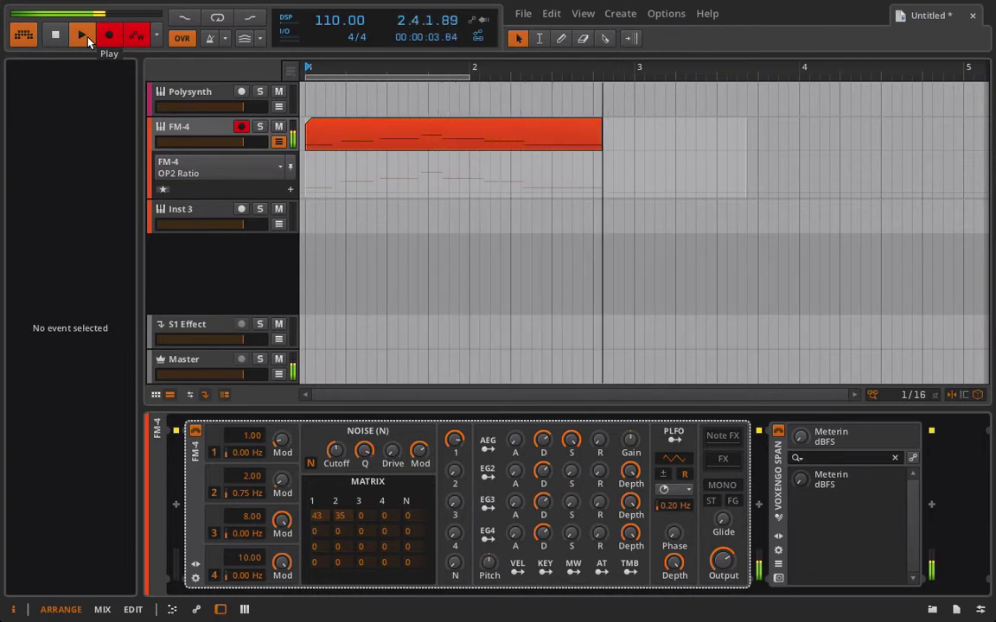
click(83, 36)
double_click(349, 130)
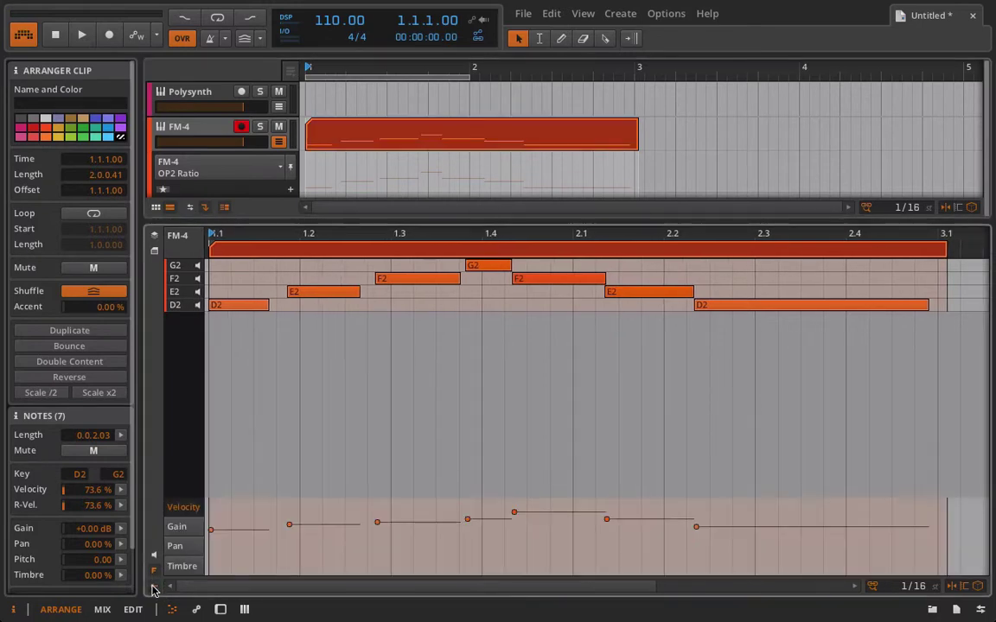
click(181, 566)
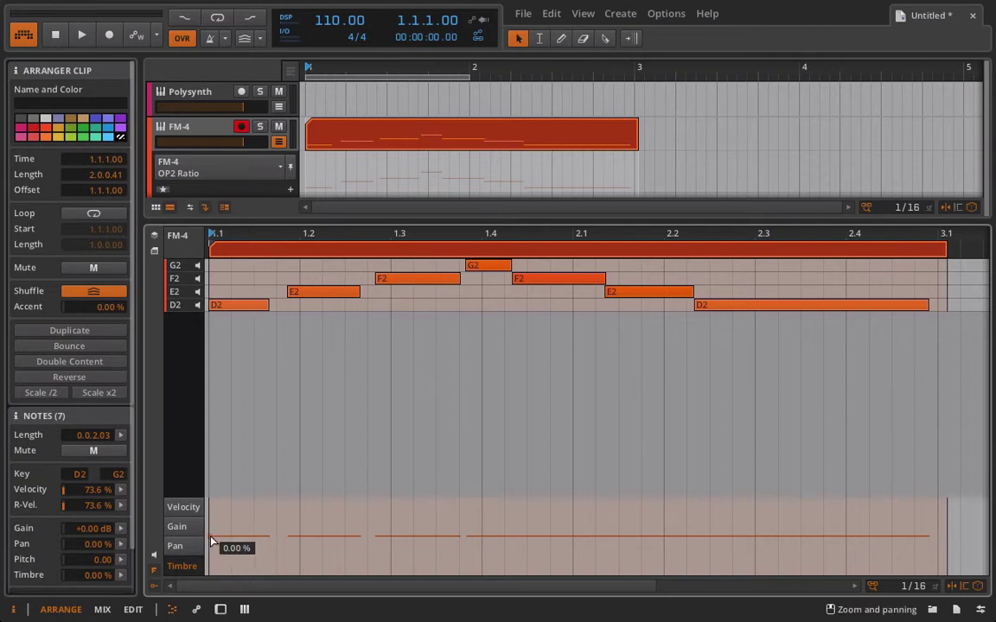
Draw Timbre curves on the first five notes: rising on D2 and E2, peaking on both F2 notes and flat on G2.
drag(211, 542, 350, 524)
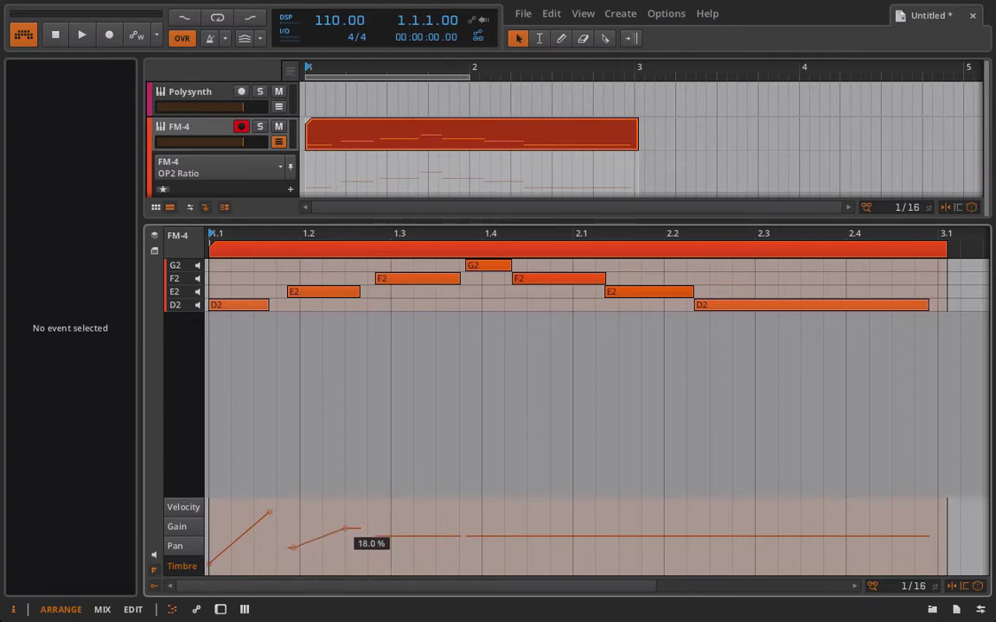
click(385, 560)
mouse_move(434, 560)
mouse_down()
mouse_move(435, 546)
mouse_move(391, 543)
mouse_move(435, 560)
mouse_up()
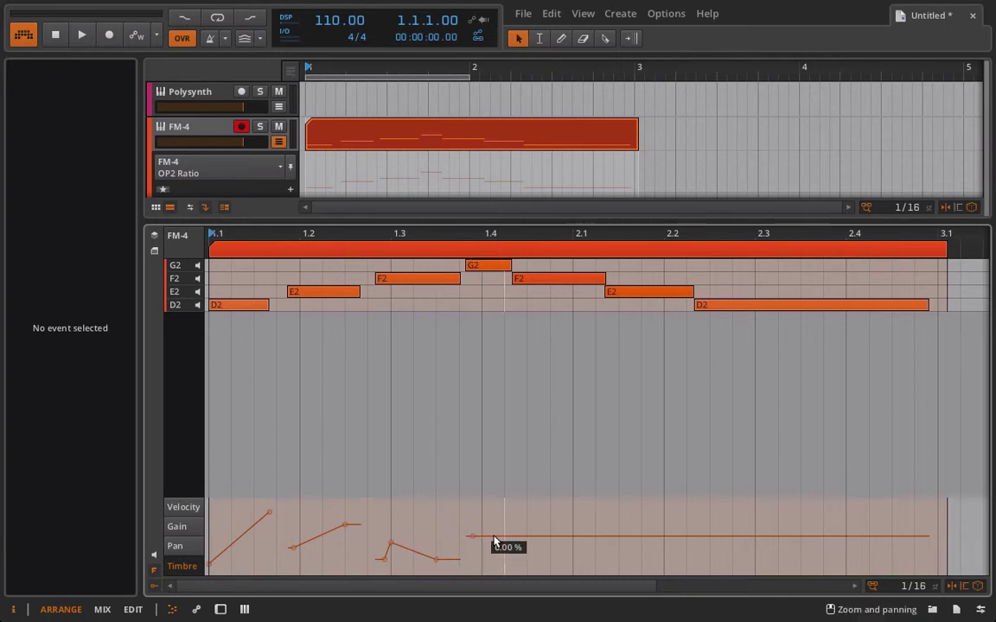
drag(525, 537, 594, 556)
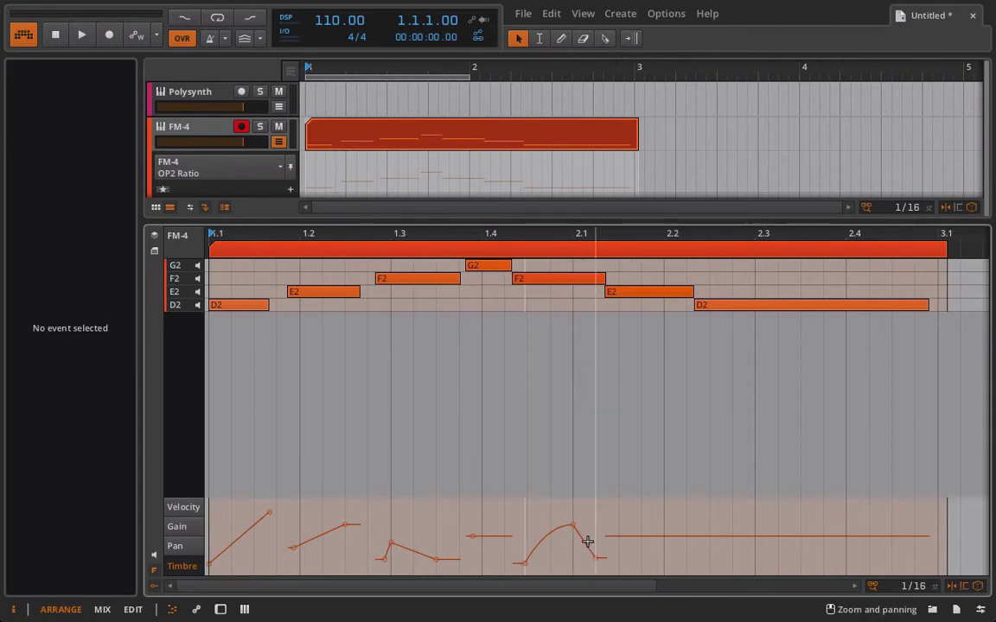
click(577, 554)
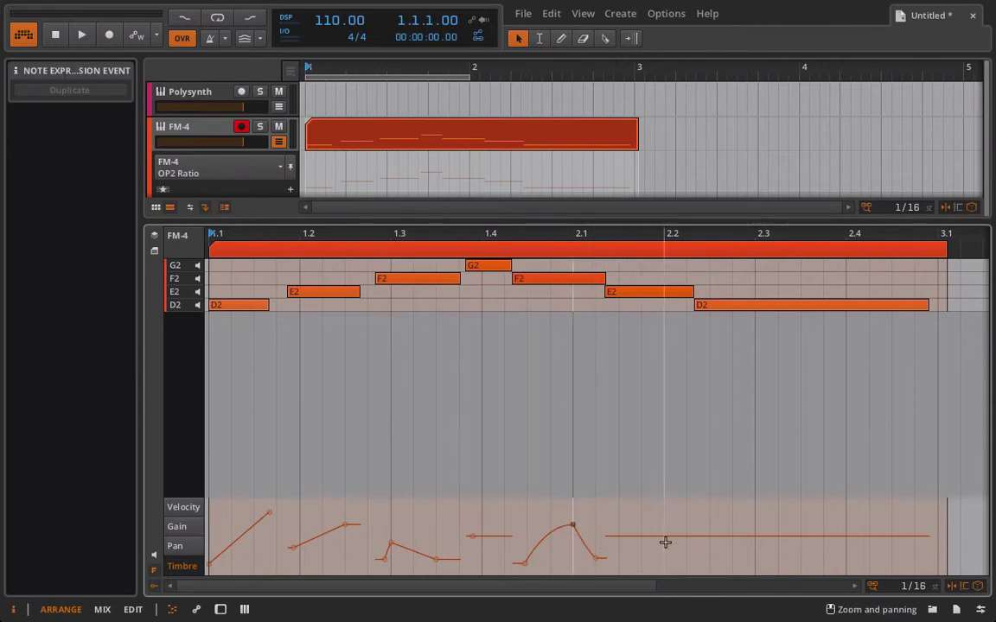
Draw a rising Timbre curve on the second E2 note and one that falls and then climbs steeply on the final D2.
click(617, 538)
drag(663, 536, 664, 514)
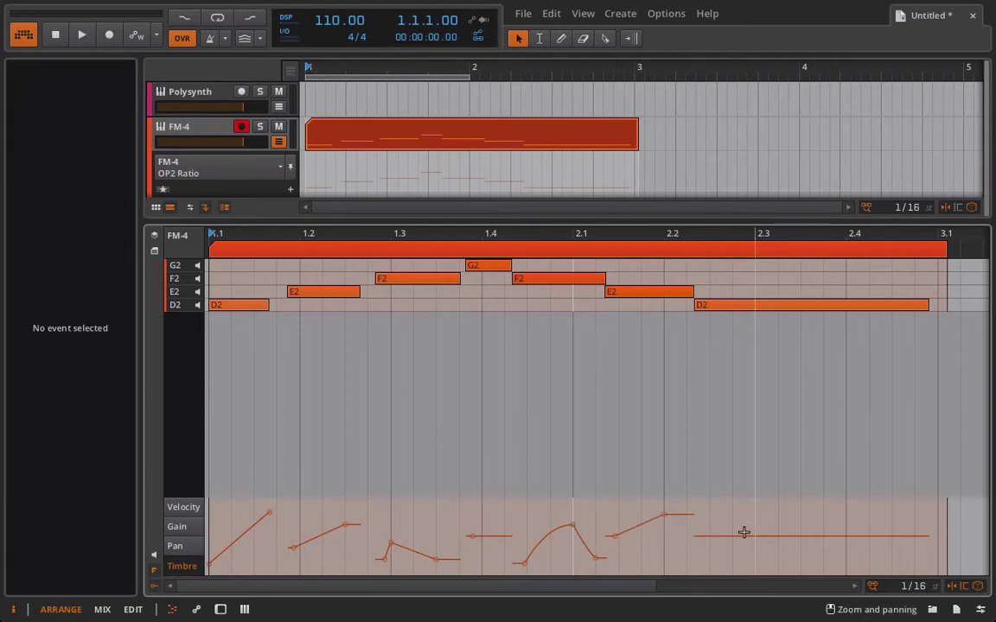
click(723, 537)
drag(845, 536, 848, 564)
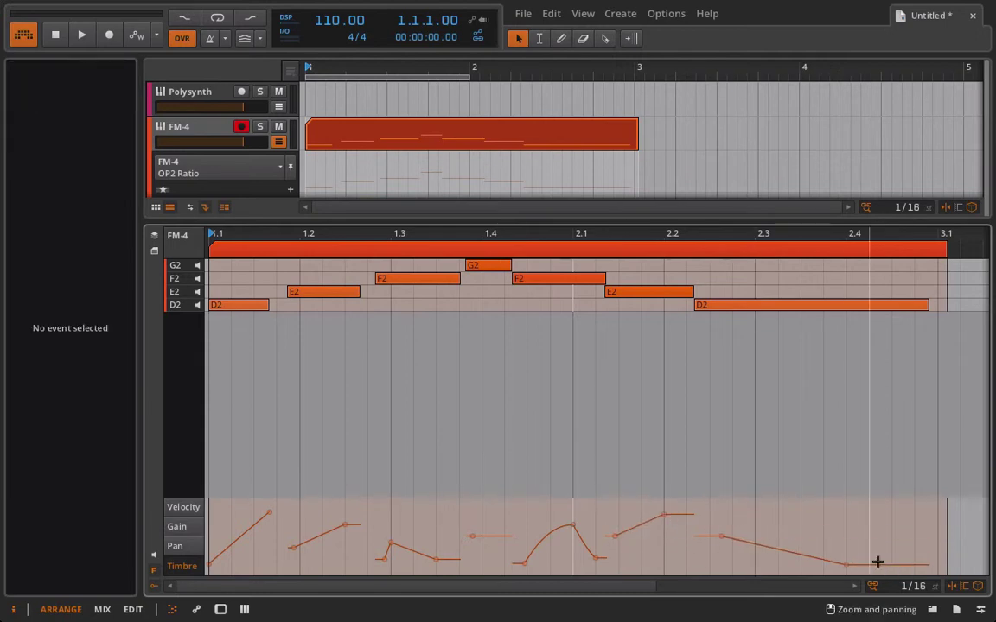
drag(928, 565, 929, 502)
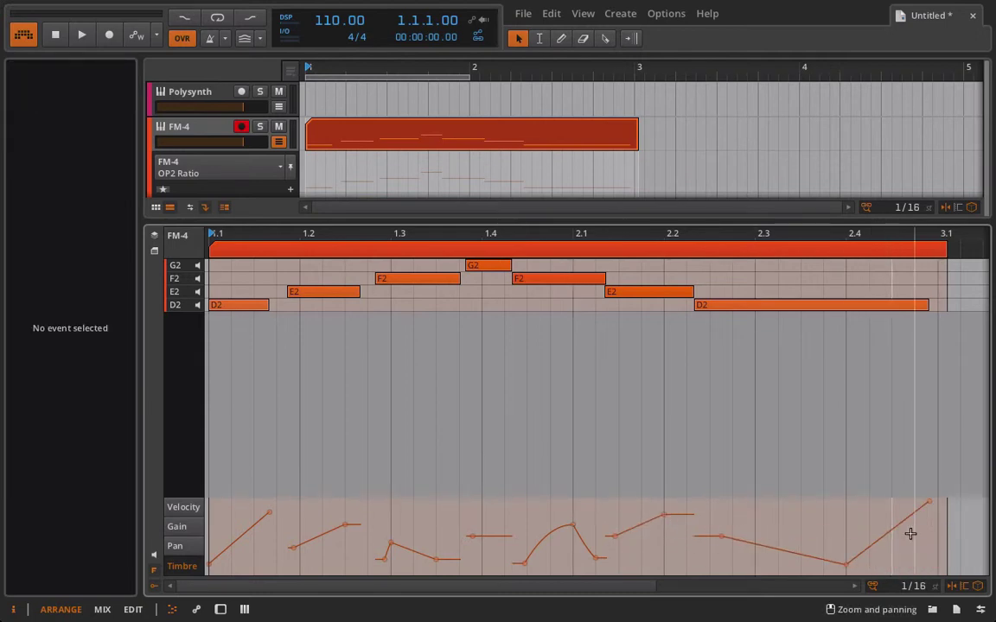
Play the melody with its Timbre curves, stop playback and delete the clip from the FM-4 track.
key(space)
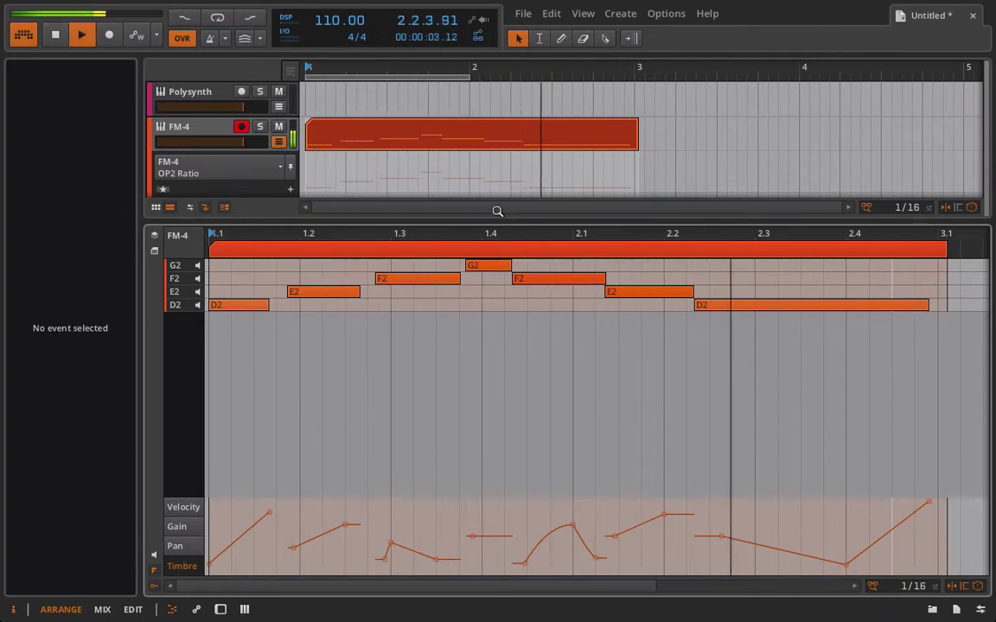
key(space)
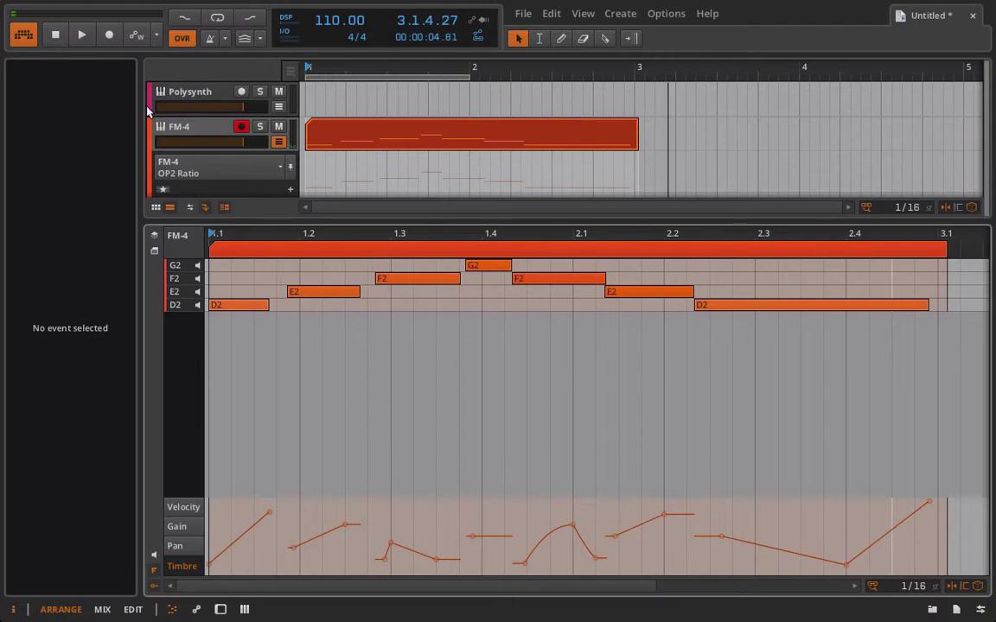
click(430, 142)
key(Delete)
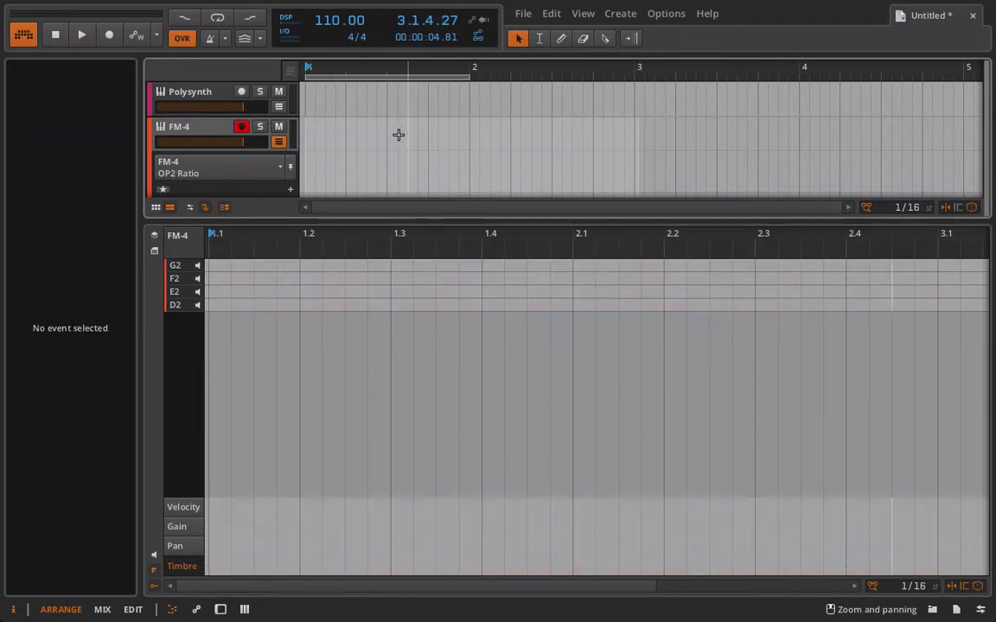
Return to the FM-4 device, browse its presets and load the Hope preset.
click(214, 123)
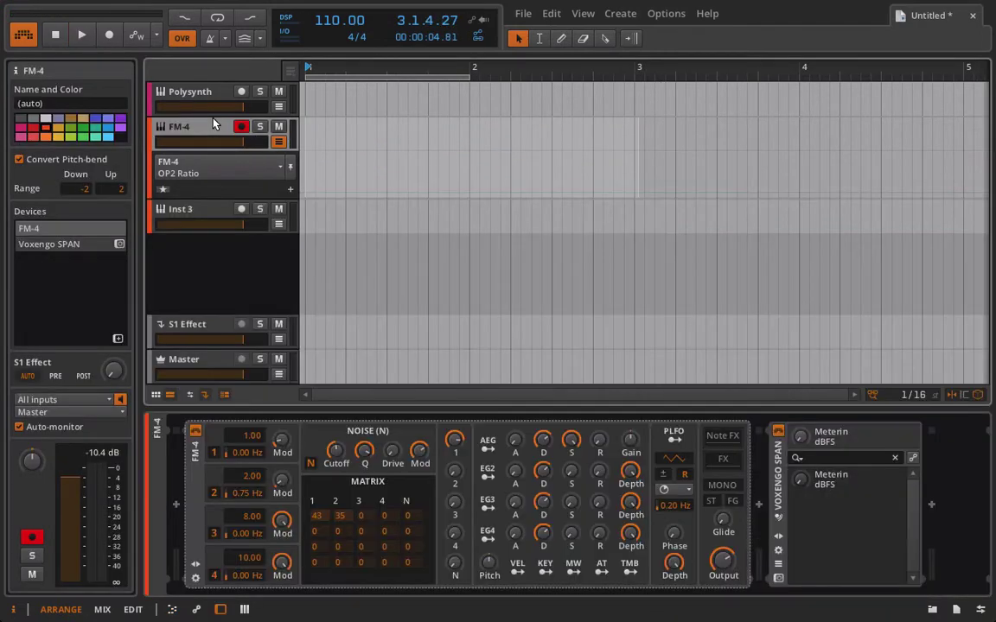
click(194, 571)
click(244, 434)
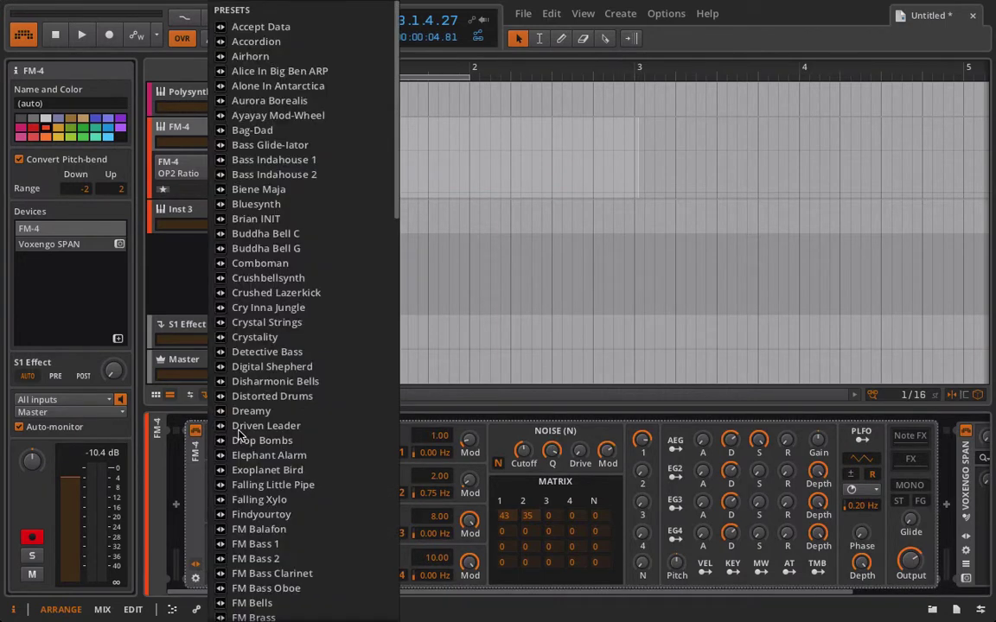
scroll(242, 439, down, 14)
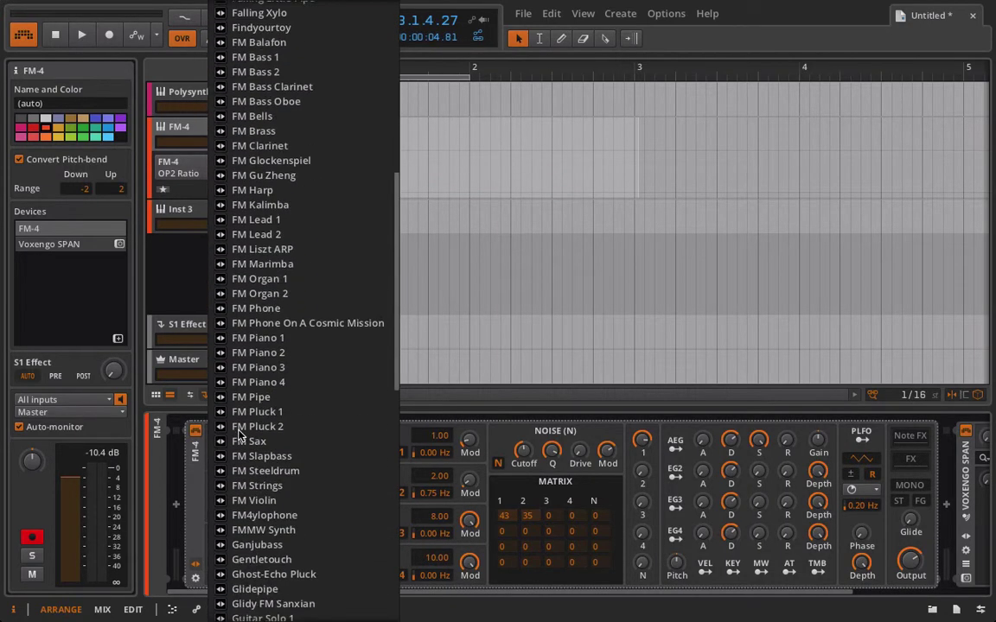
scroll(242, 433, down, 5)
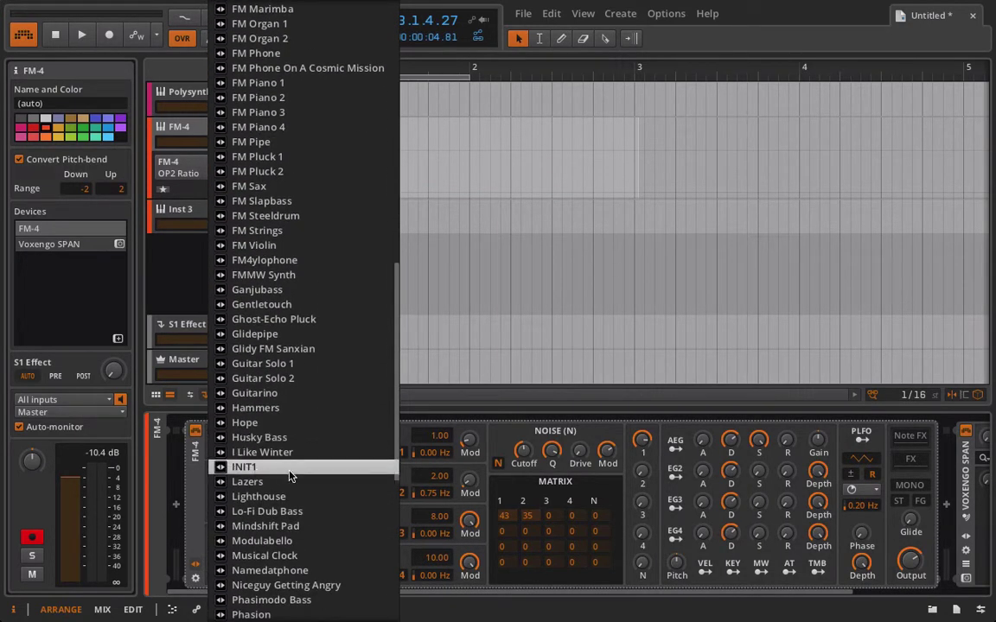
click(247, 423)
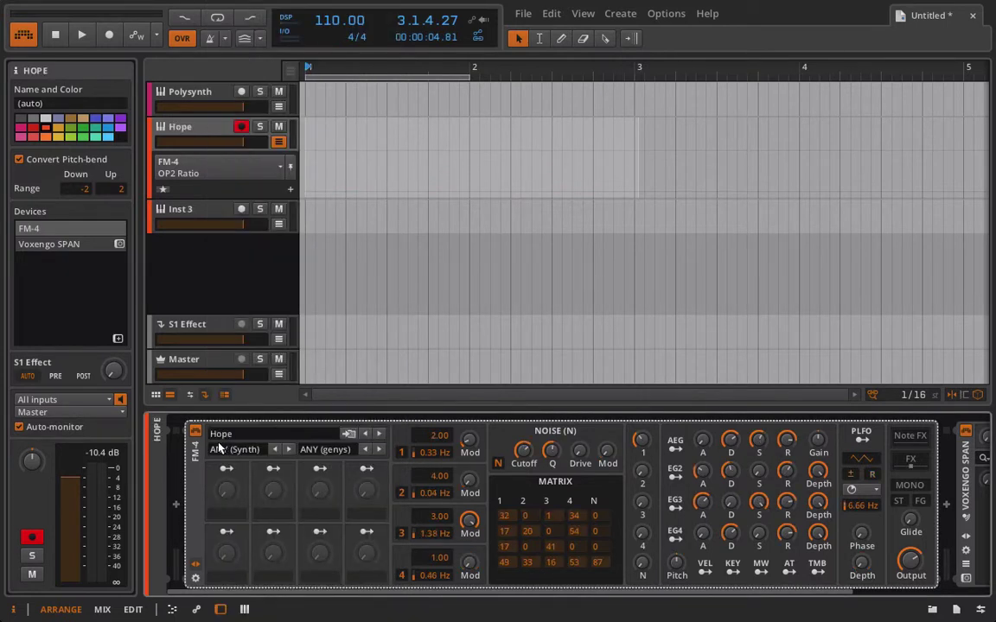
Replace the Hope preset device with a fresh FM-4 ahead of Voxengo SPAN and enable its MONO mode.
key(Delete)
click(175, 504)
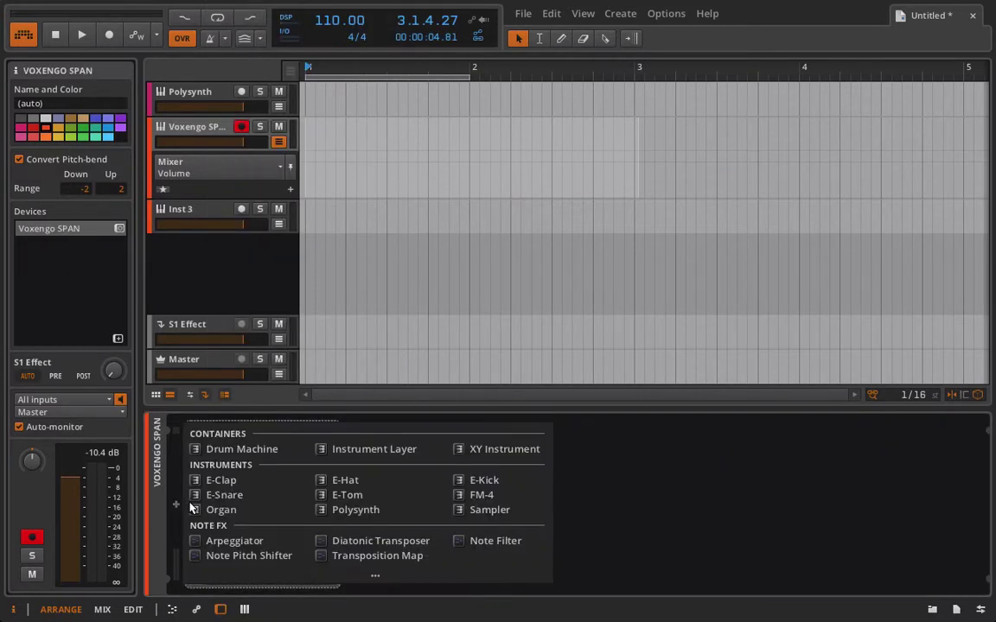
click(467, 496)
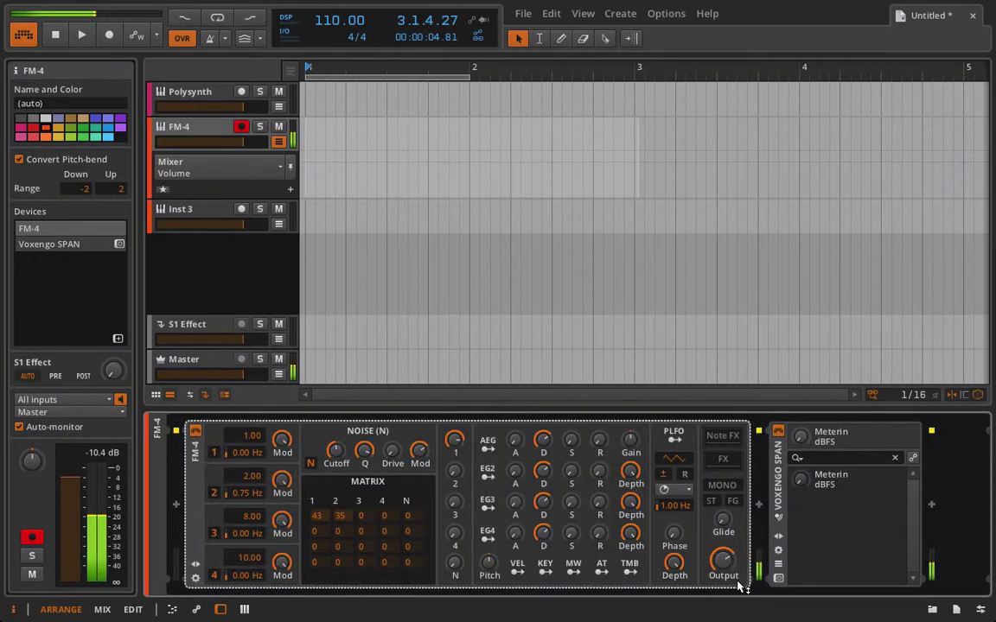
click(721, 487)
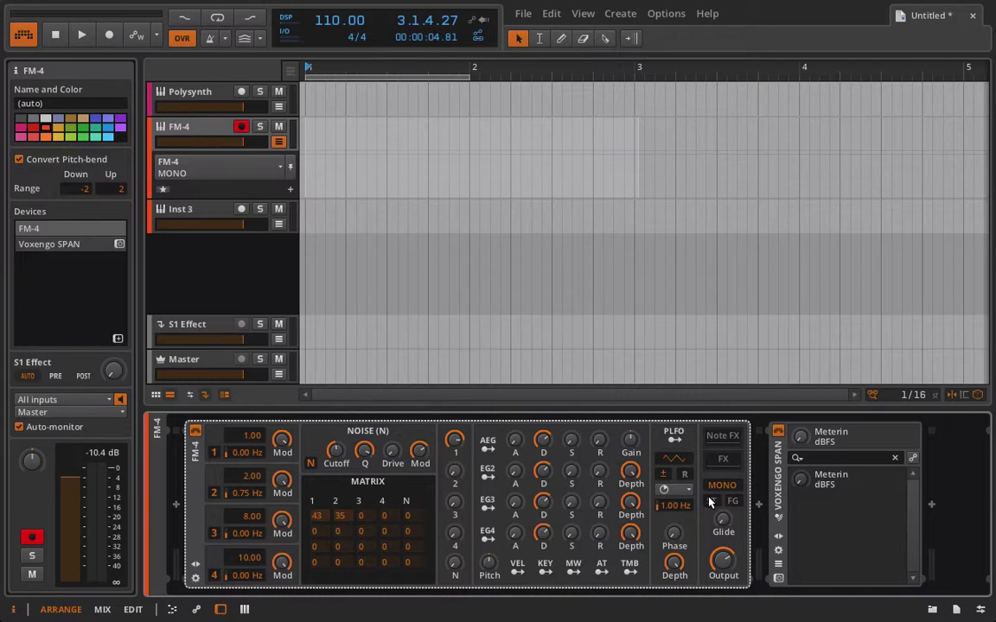
Enable Single Trigger on the FM-4 and compare it with the matching option on the Polysynth track.
click(709, 502)
click(208, 97)
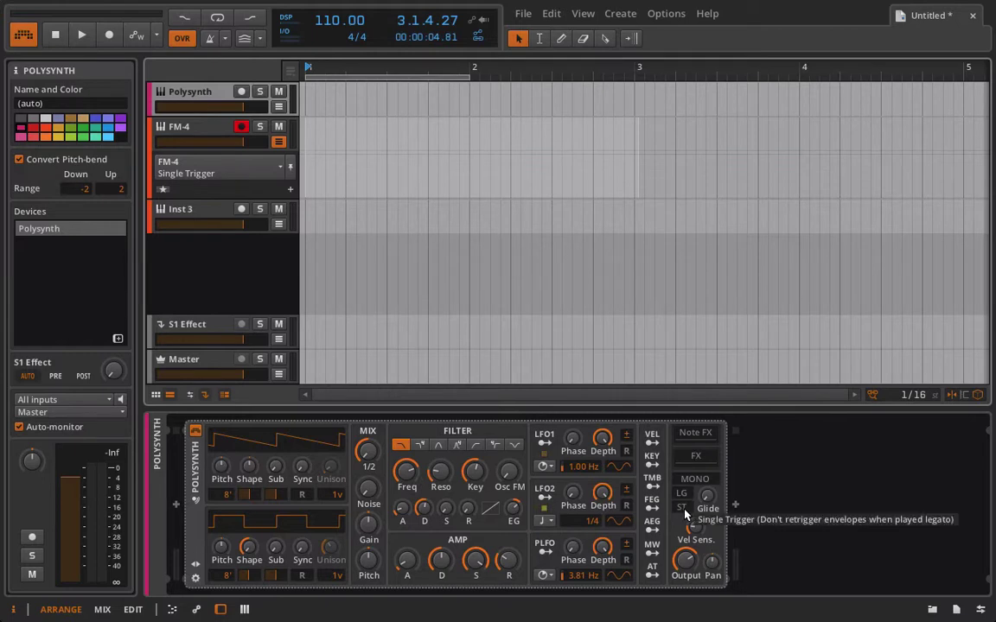
click(194, 127)
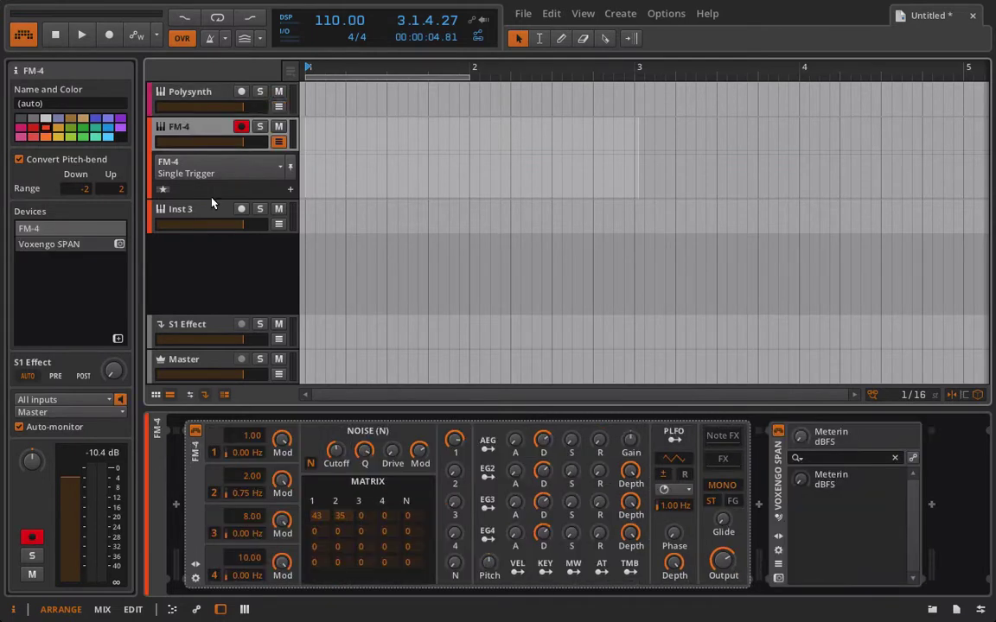
Lower operator 2's Mod amount to 15.5 % and assign envelope EG2 to modulate it.
drag(281, 478, 282, 547)
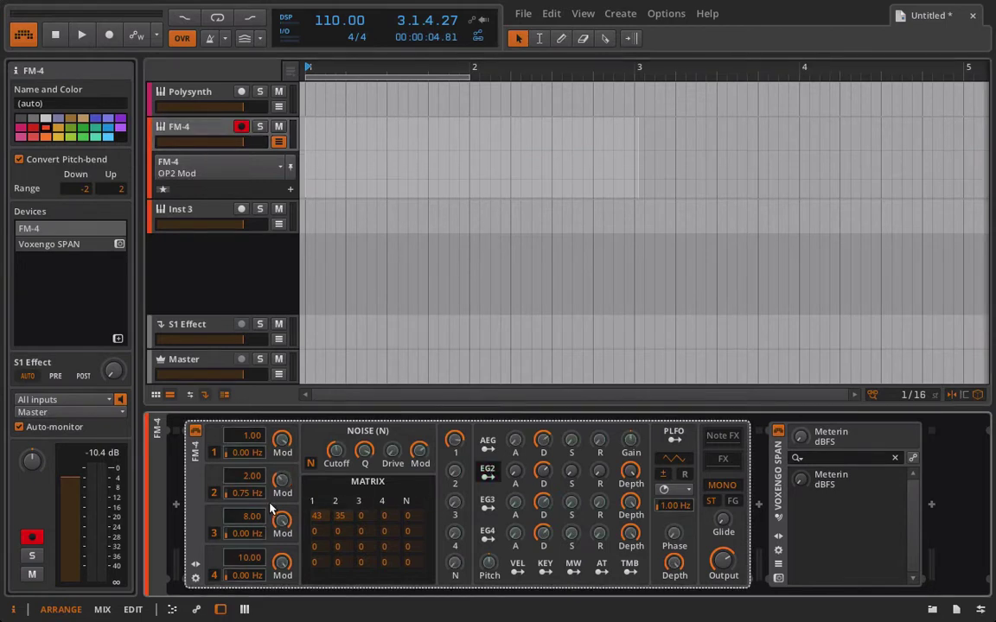
mouse_move(282, 481)
mouse_down()
mouse_move(282, 458)
mouse_move(284, 482)
mouse_up()
click(489, 472)
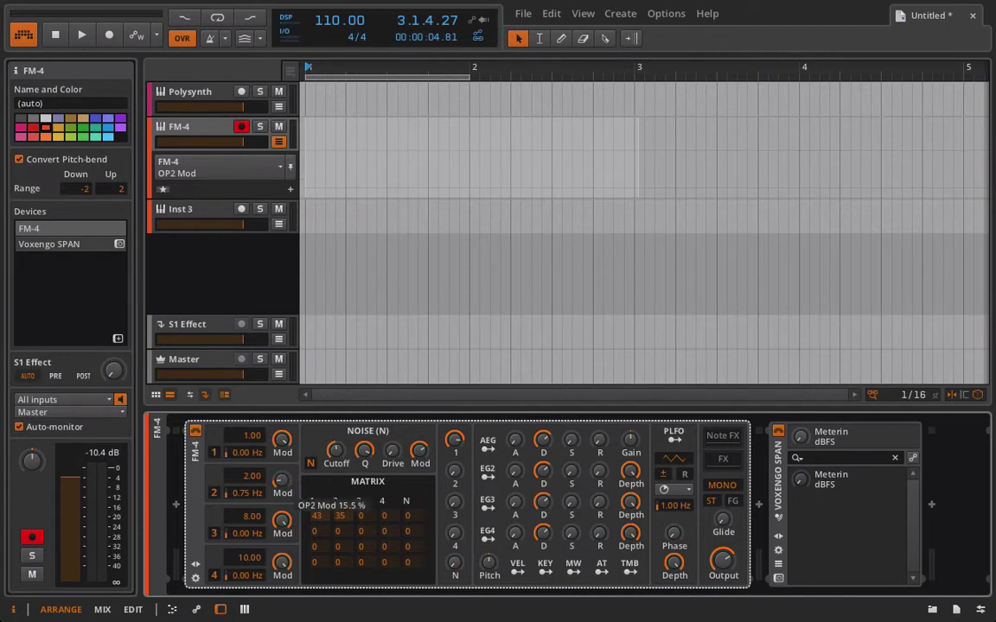
Shape EG2 with a longer attack and 25 % sustain, readjust operator 2's Mod and raise the AEG sustain.
drag(540, 469, 572, 476)
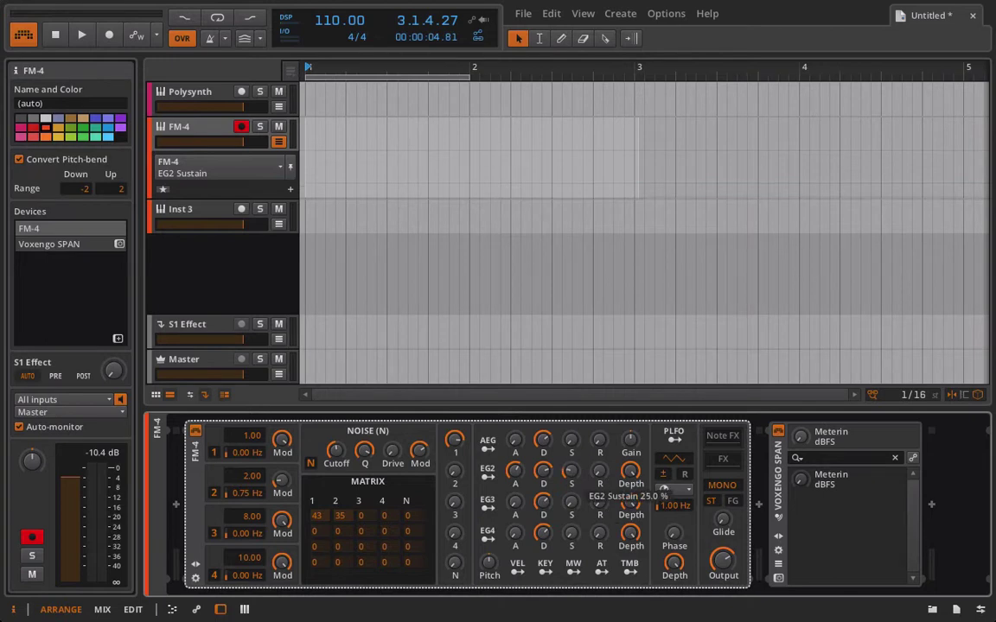
drag(568, 470, 568, 466)
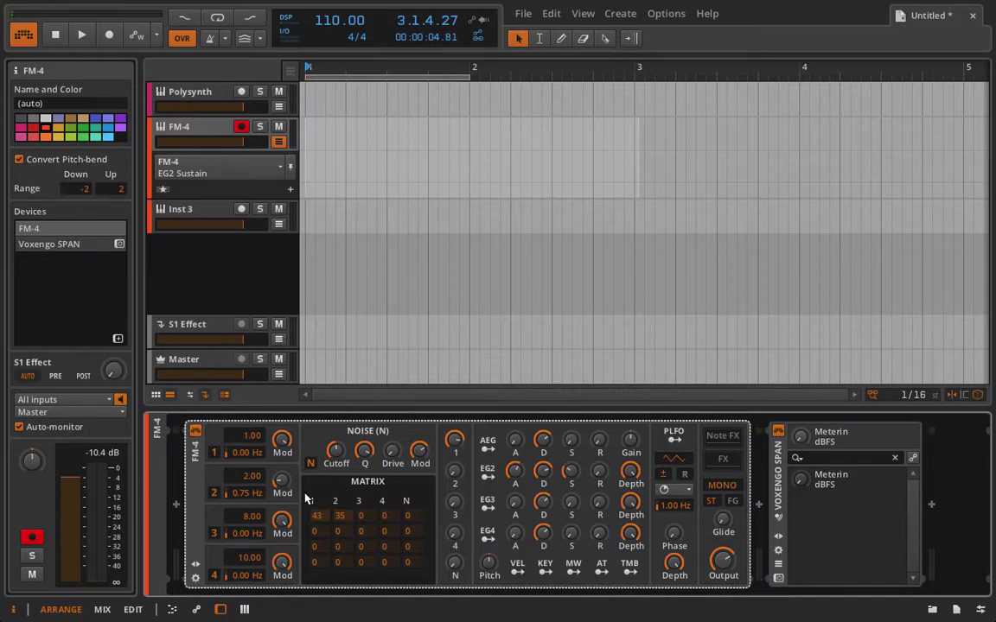
drag(286, 490, 282, 485)
click(573, 443)
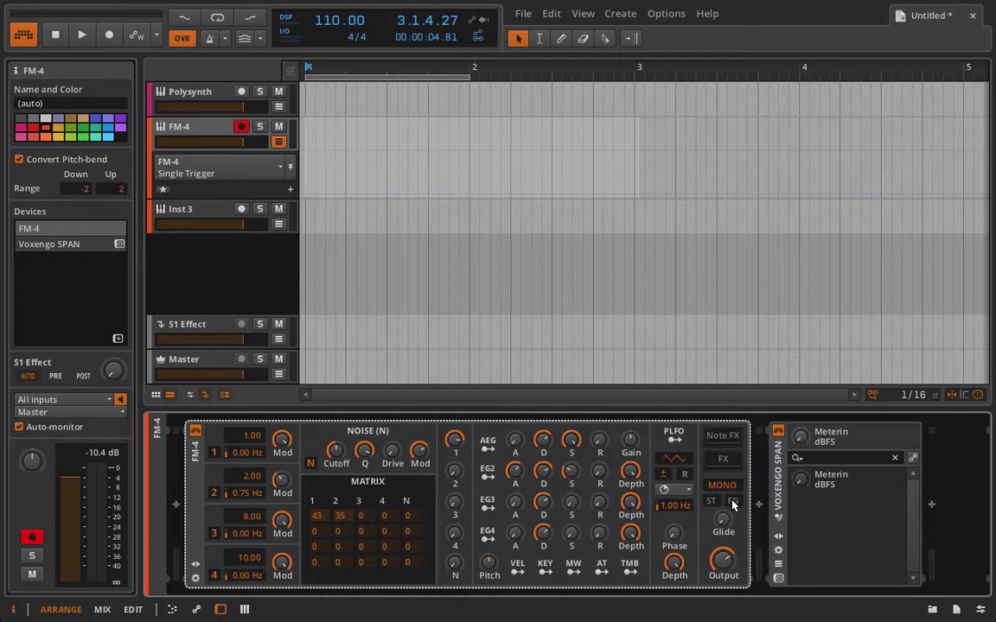
Check the Polysynth's Legato Glide option, then raise the FM-4's Glide time and enable Fingered Glide.
click(209, 96)
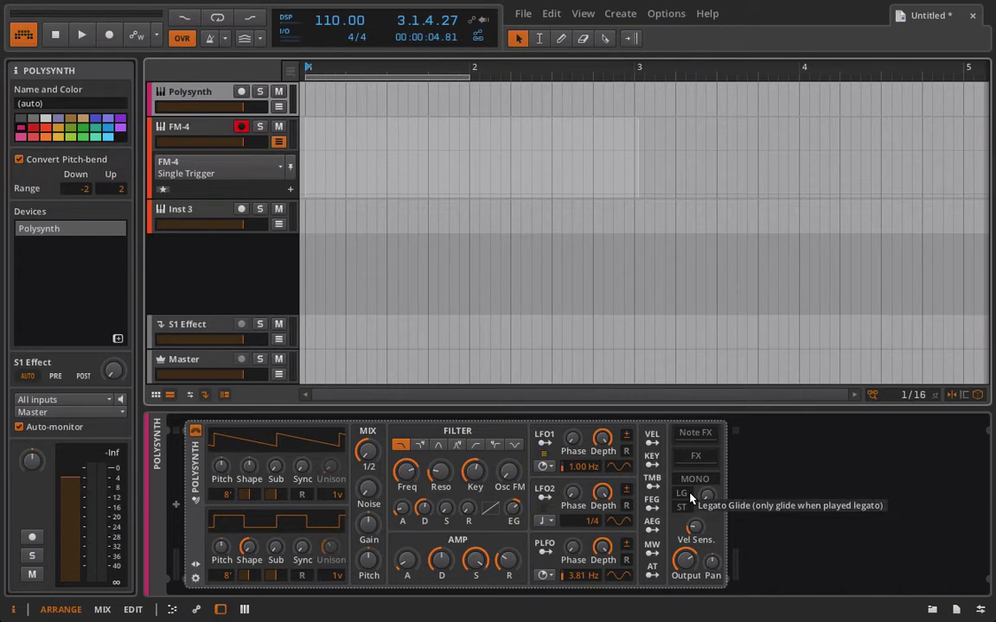
click(189, 136)
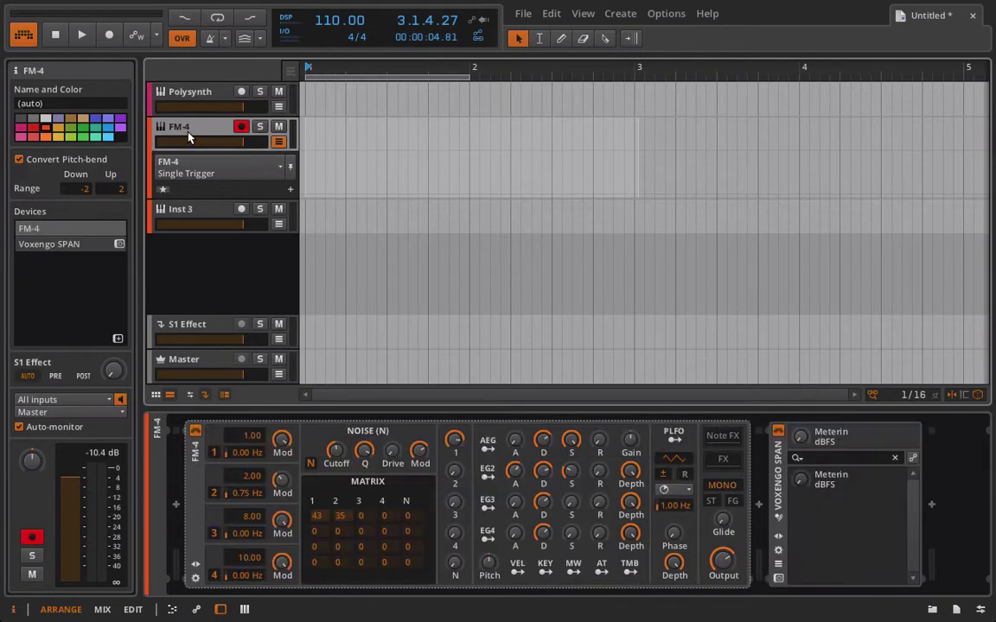
mouse_move(723, 519)
mouse_down()
mouse_move(722, 493)
mouse_move(724, 519)
mouse_up()
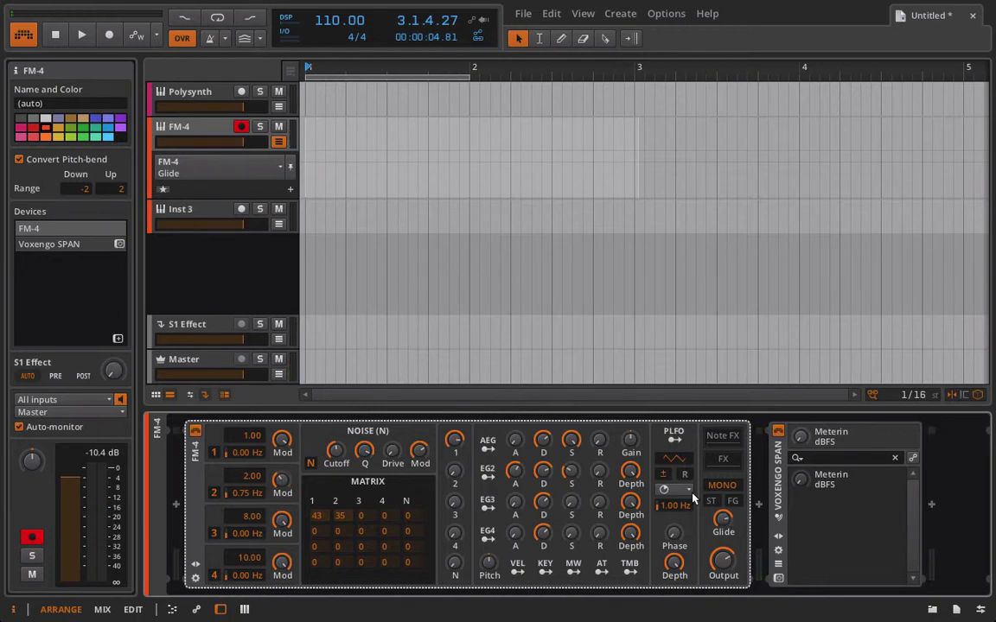
click(733, 505)
Show the FM-4's preset and macro section and step through the presets to load Bass Glide-iator.
click(245, 609)
scroll(297, 523, right, 3)
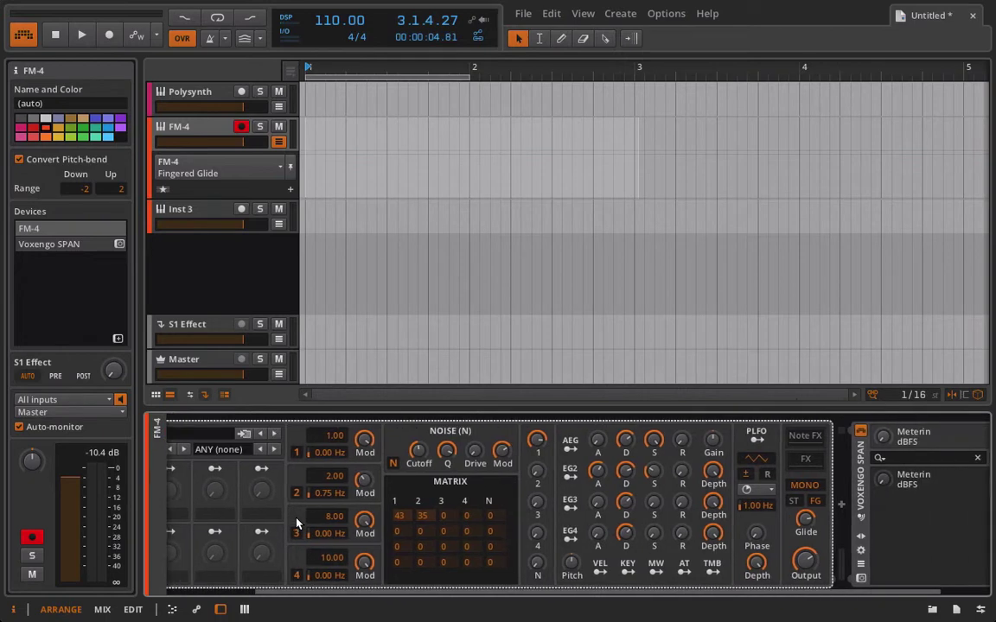
scroll(297, 523, left, 3)
scroll(296, 523, right, 1)
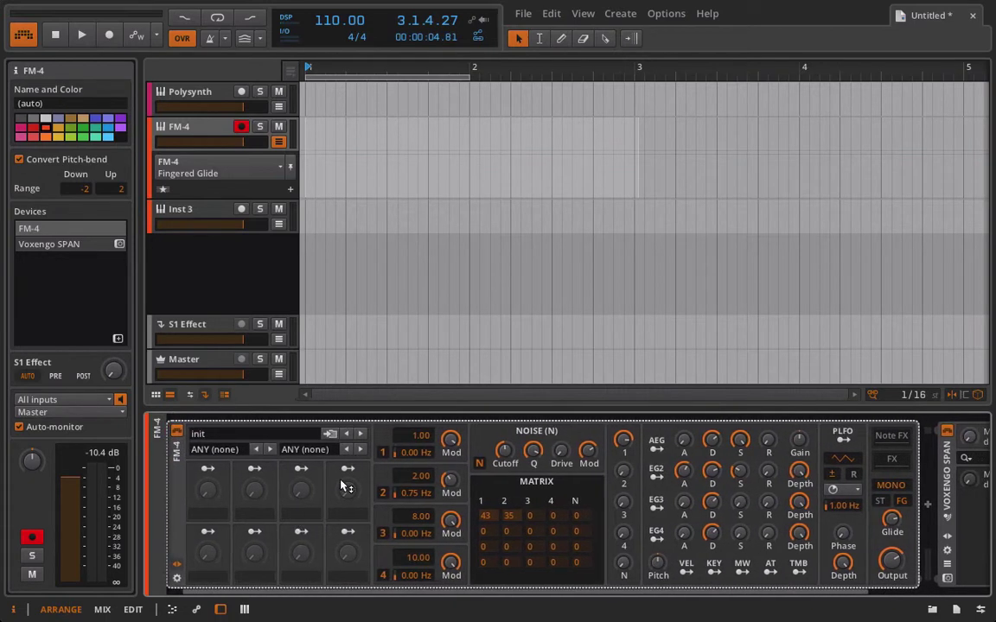
click(362, 435)
click(362, 435)
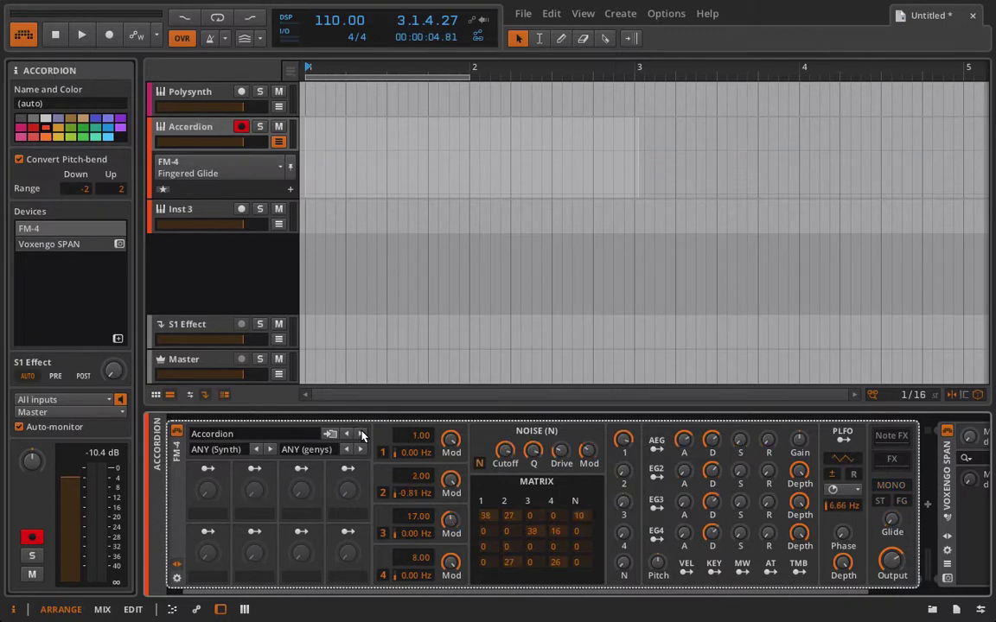
click(362, 435)
click(362, 434)
click(362, 435)
click(362, 435)
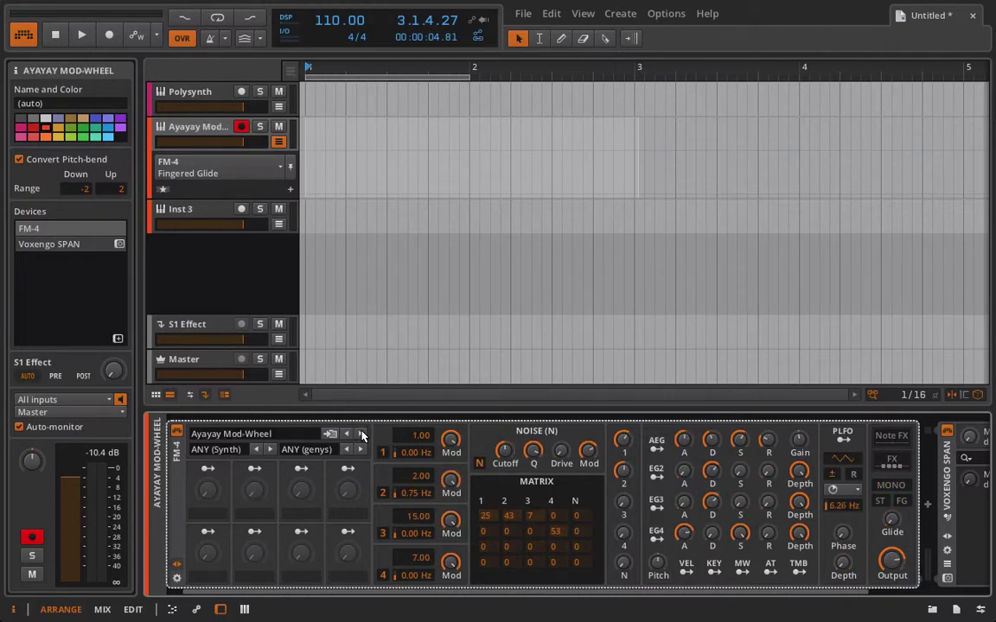
click(362, 435)
click(361, 435)
click(358, 435)
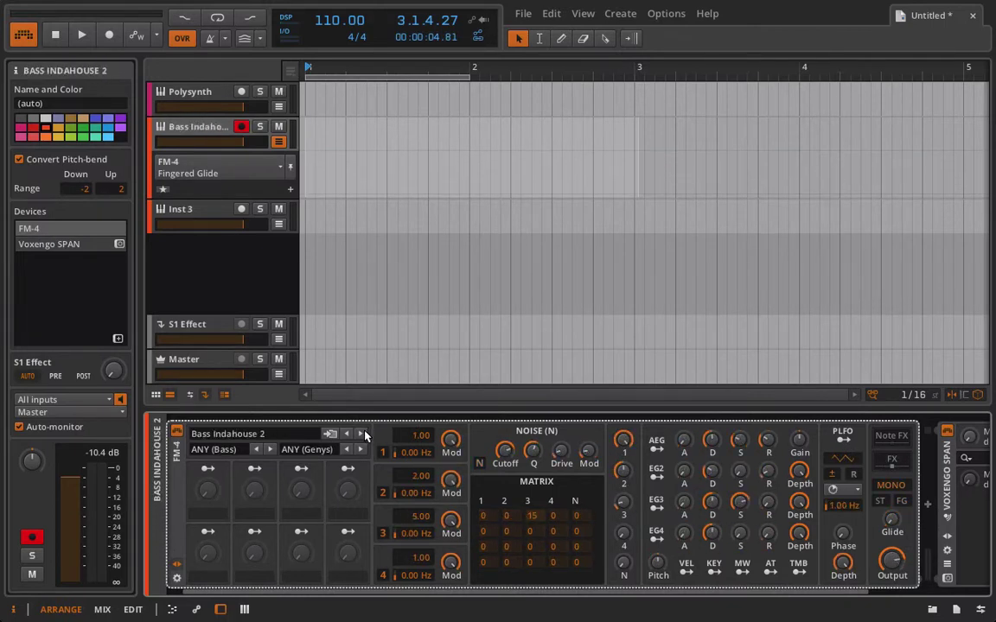
click(346, 435)
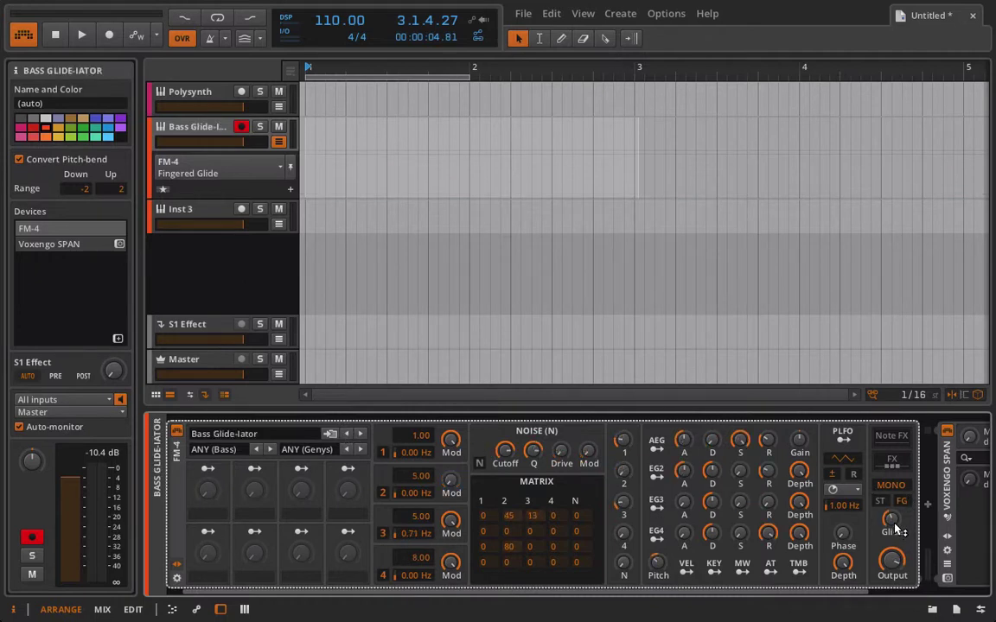
Continue forward through the FM-4 presets, including Biene Maja and Buddha Bell C, and load Comboman.
click(361, 435)
click(361, 435)
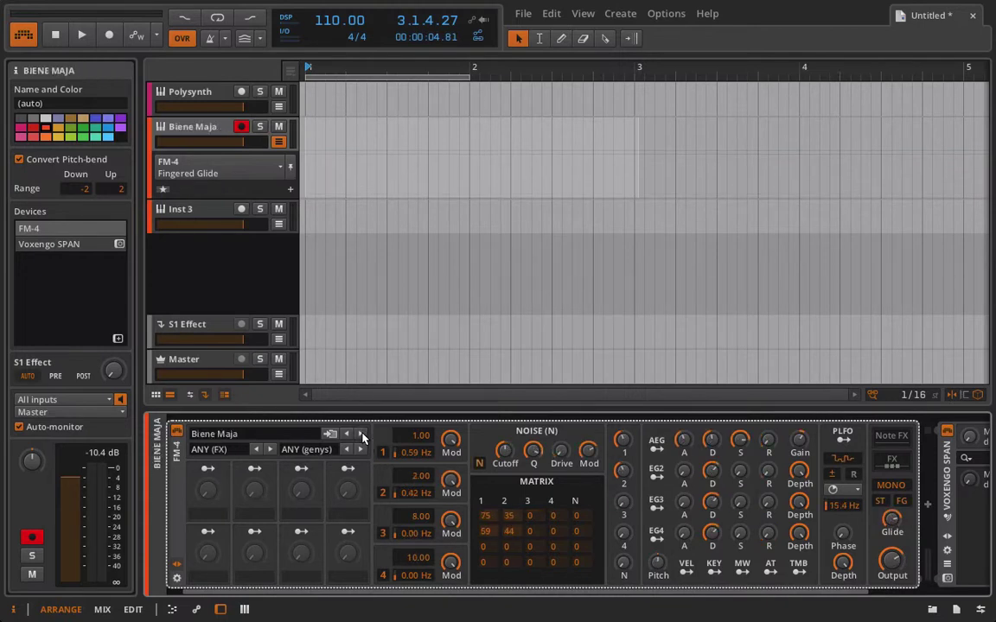
click(362, 435)
click(362, 434)
click(361, 435)
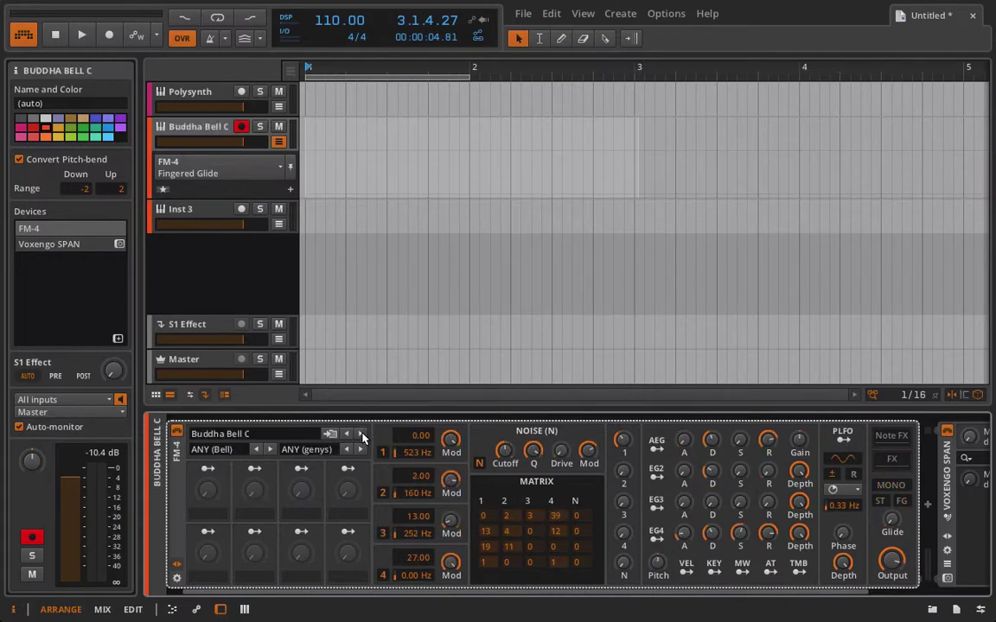
click(361, 435)
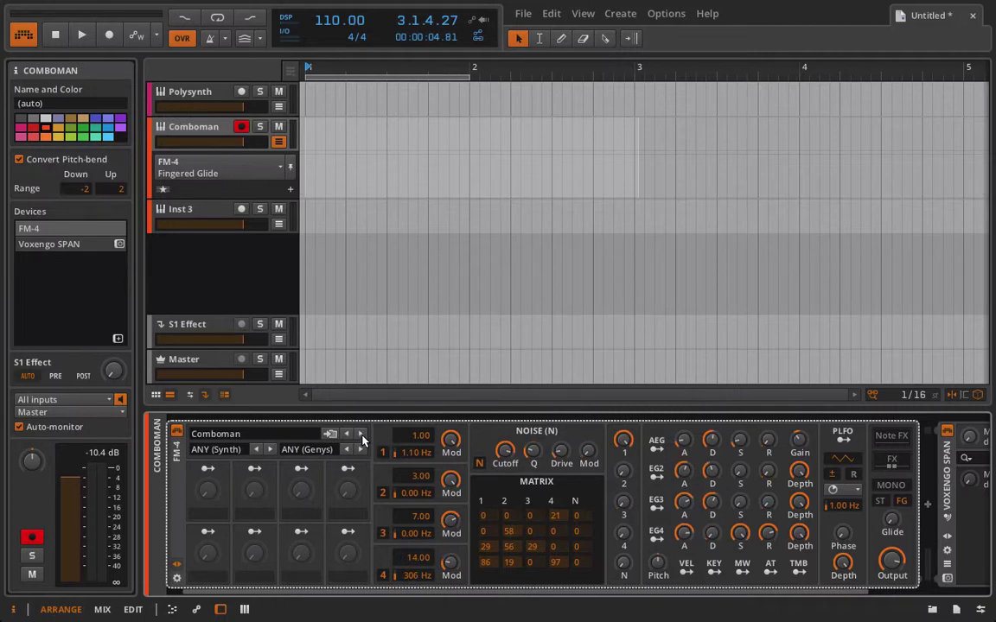